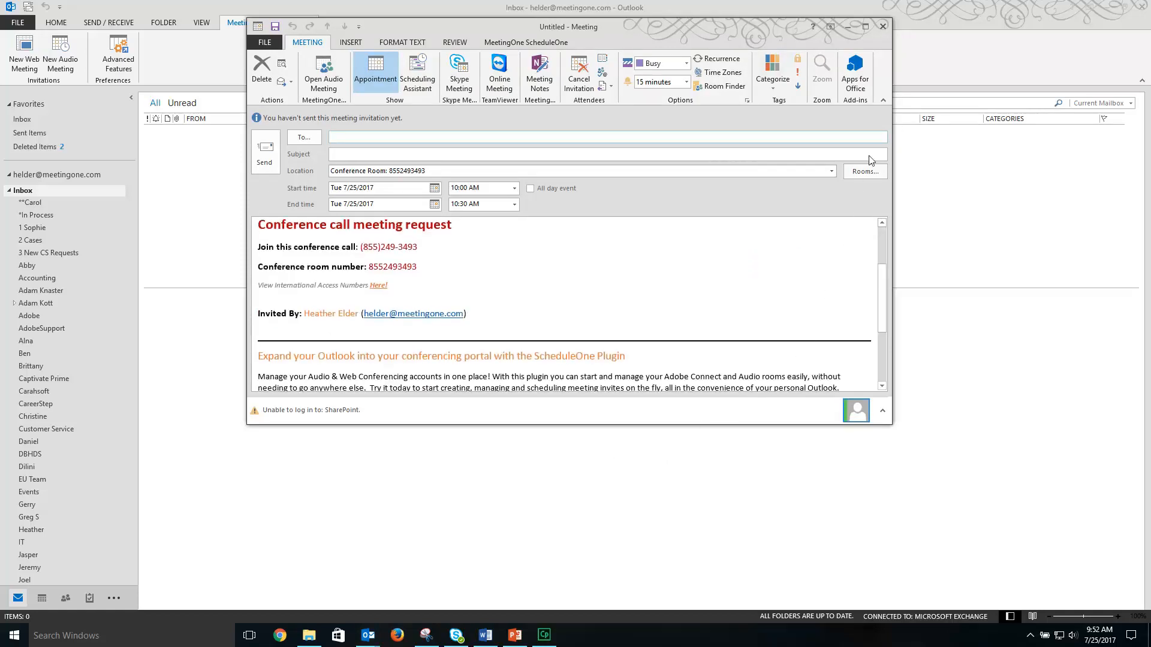
Close the unsent audio meeting invitation without saving and turn on the ScheduleOne Advanced Features
click(880, 28)
click(574, 351)
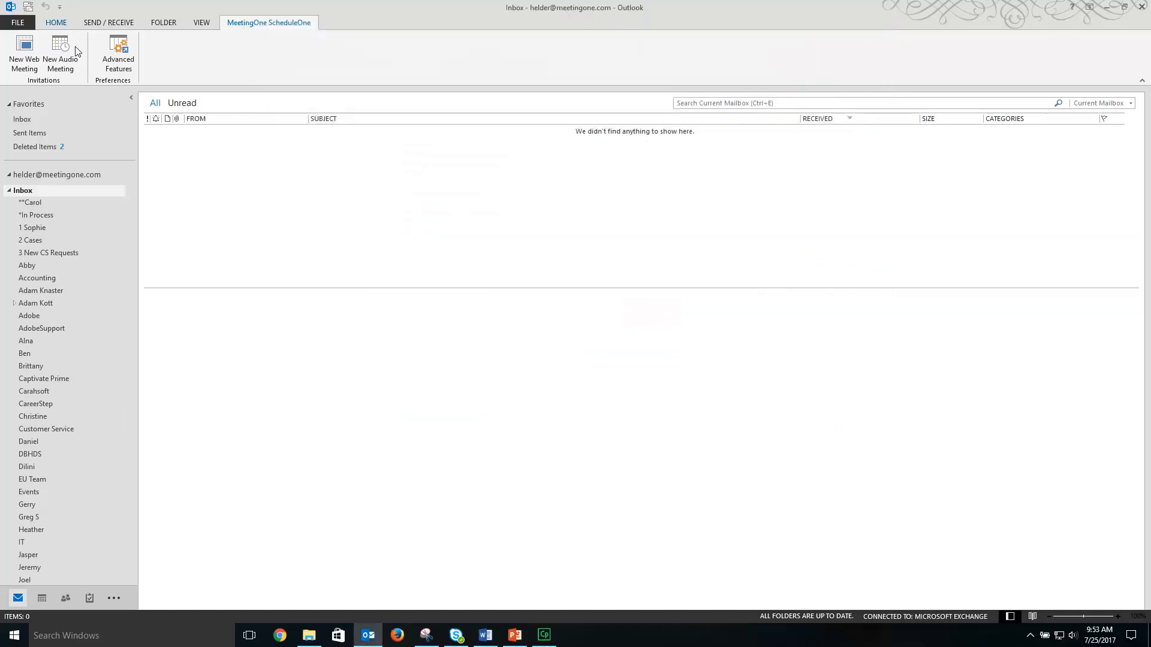
click(119, 54)
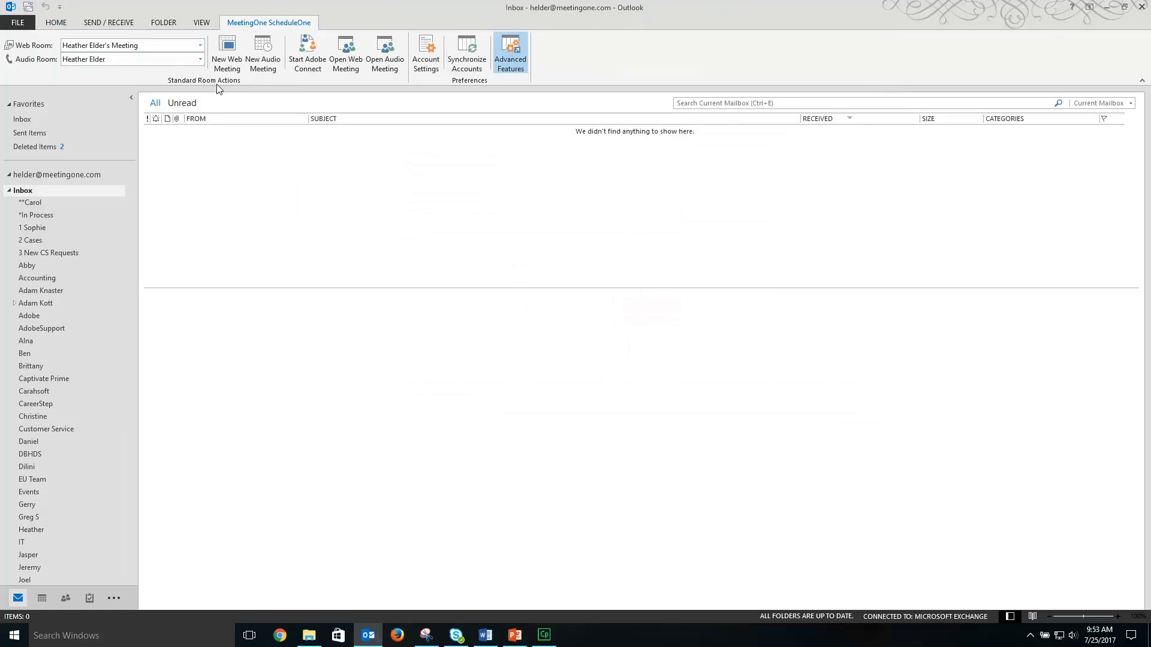
Select the host's own meeting as the web room and the host's main room as the audio room
click(200, 45)
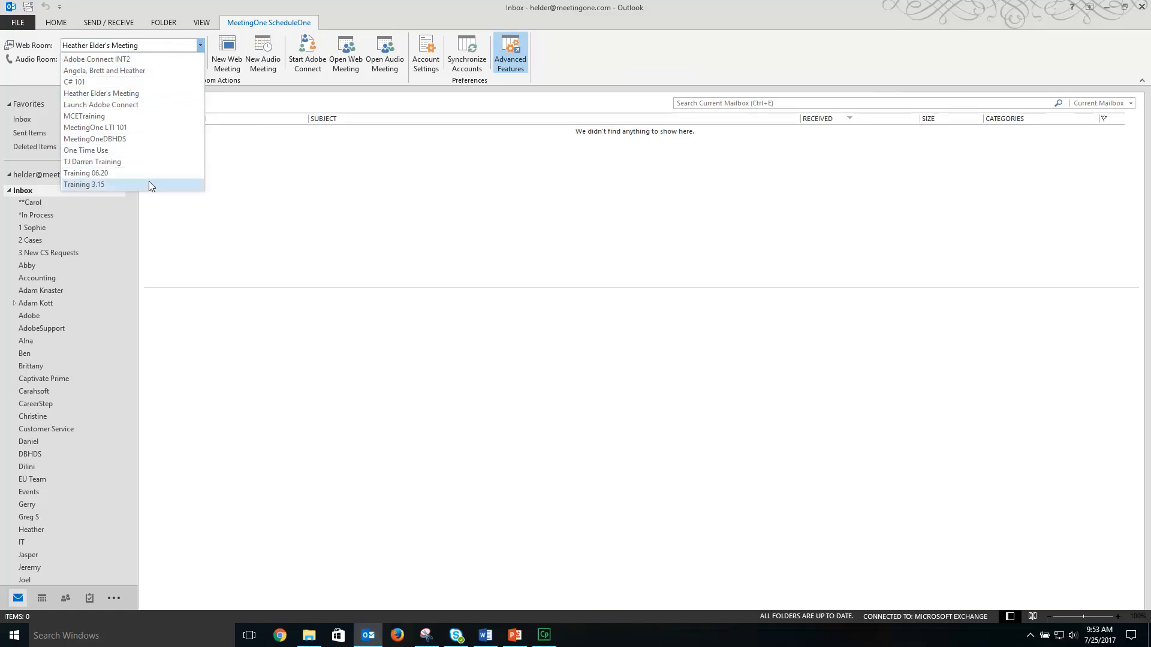
click(165, 94)
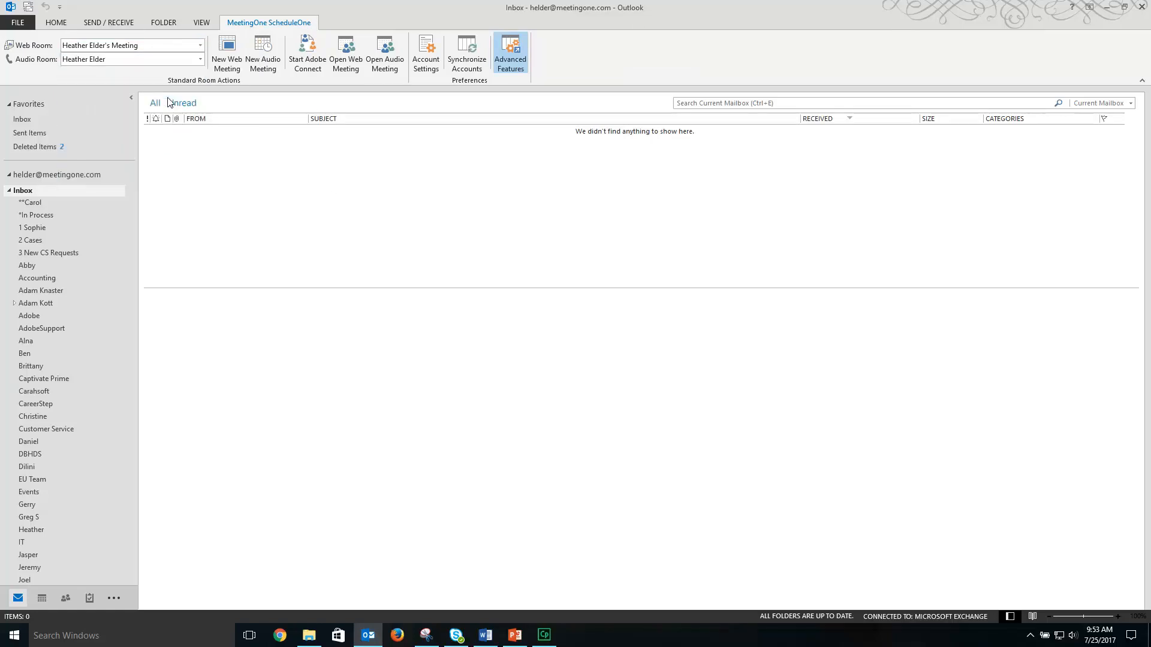
click(200, 60)
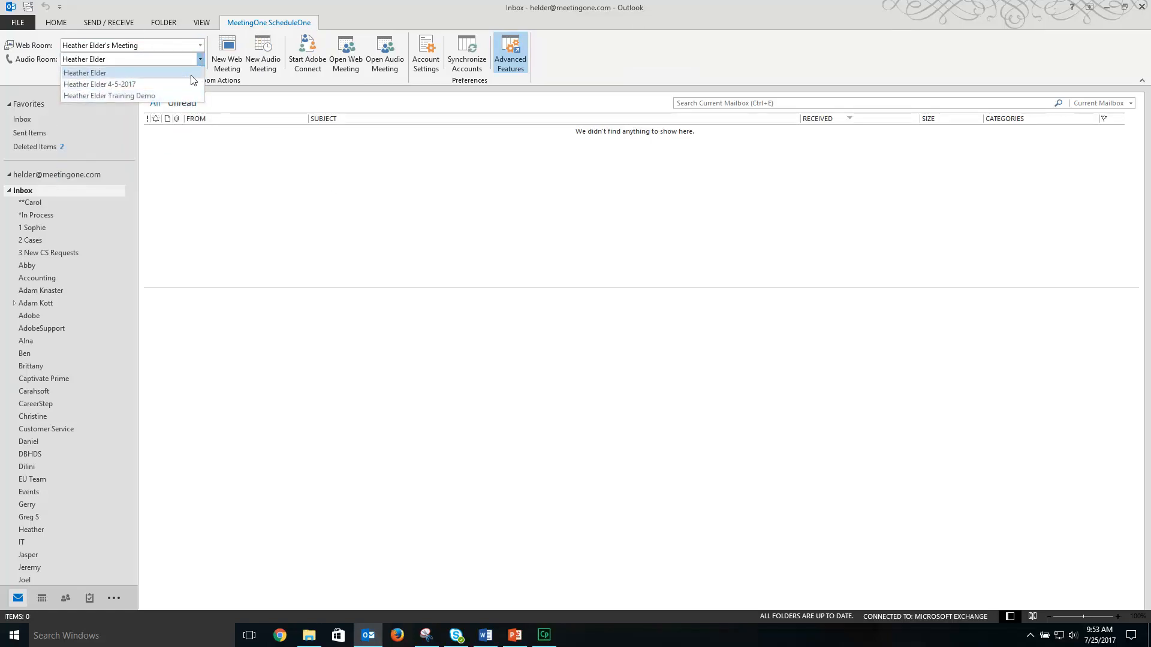
click(192, 76)
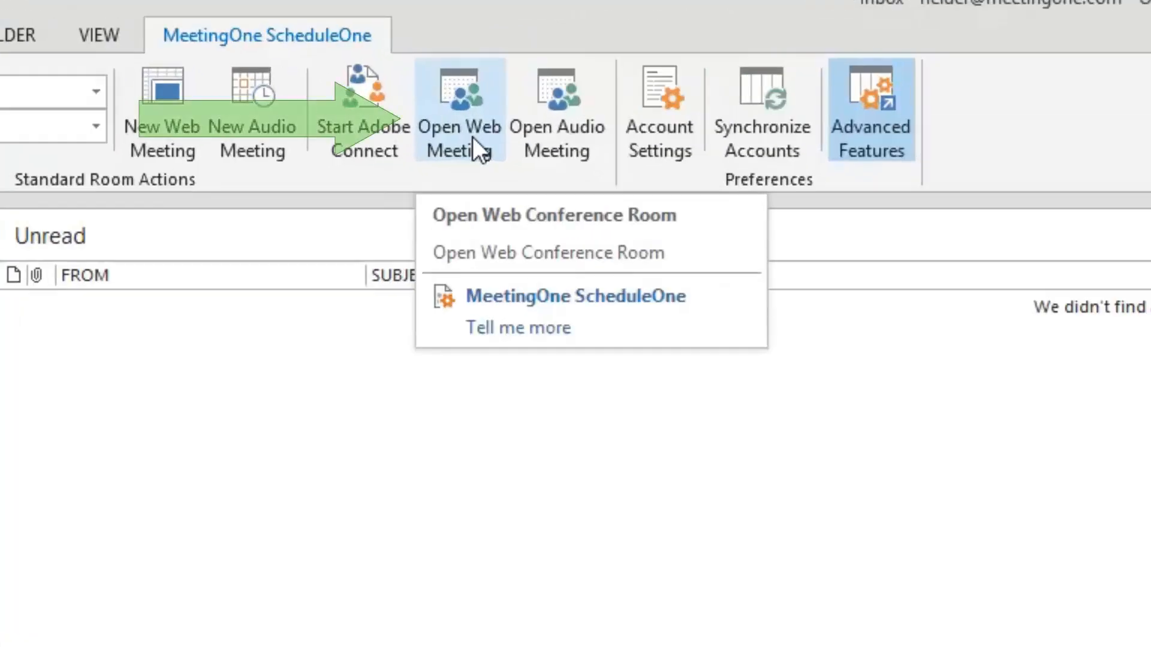
Open the selected web meeting room without starting the audio conference, and end the meeting
click(480, 138)
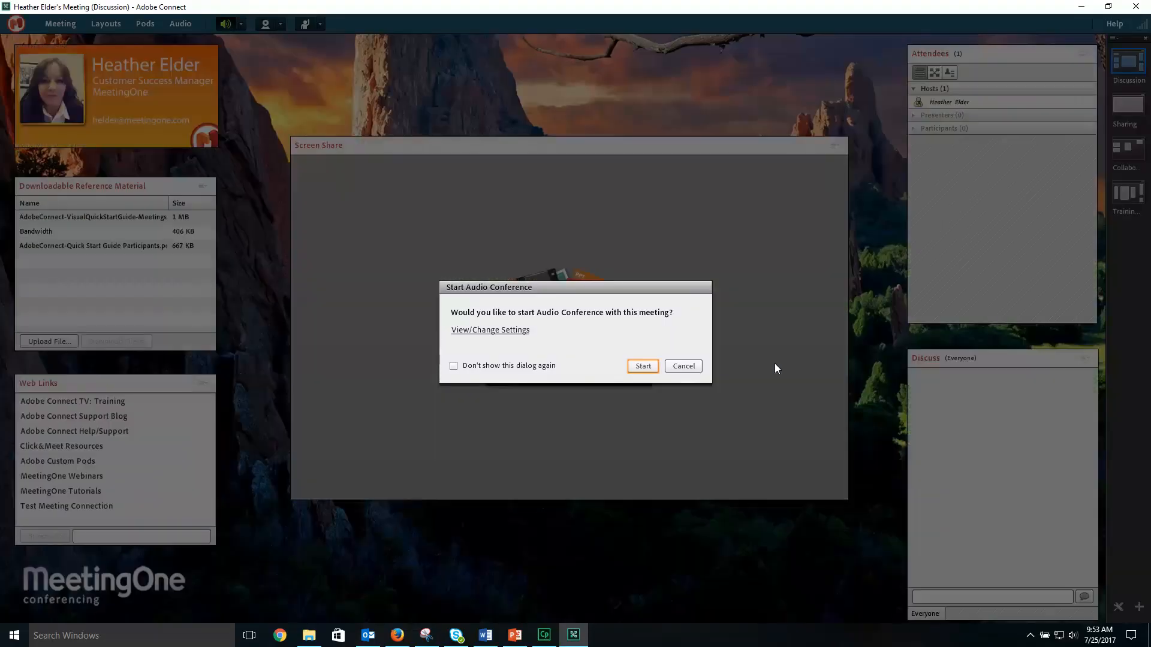
click(683, 366)
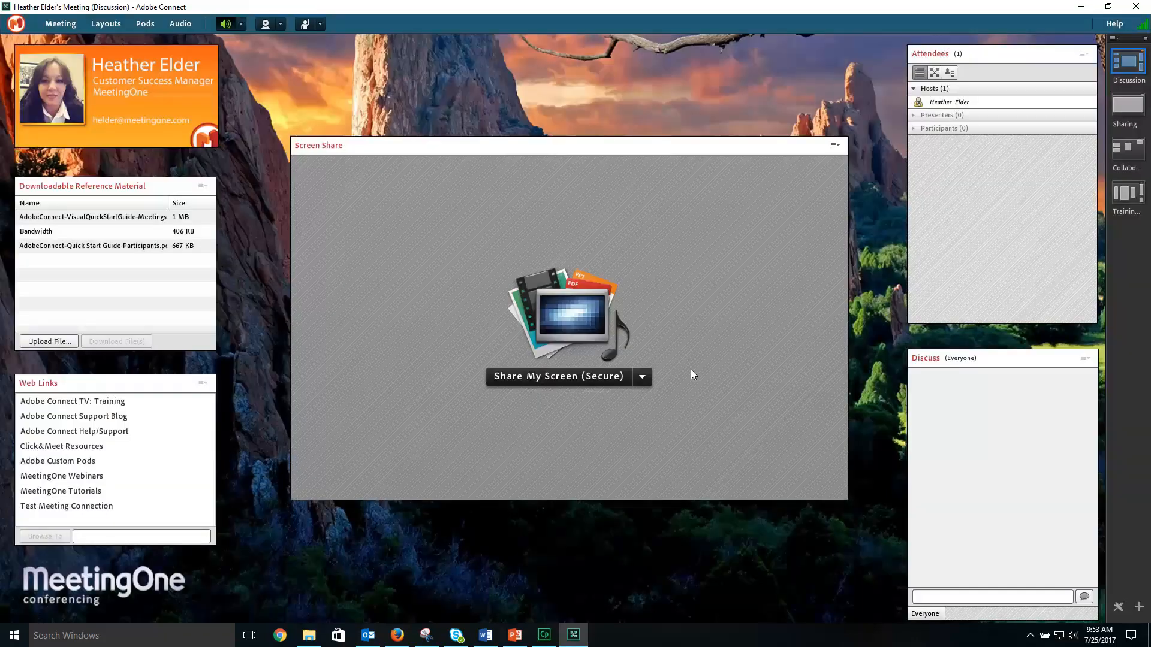
click(44, 24)
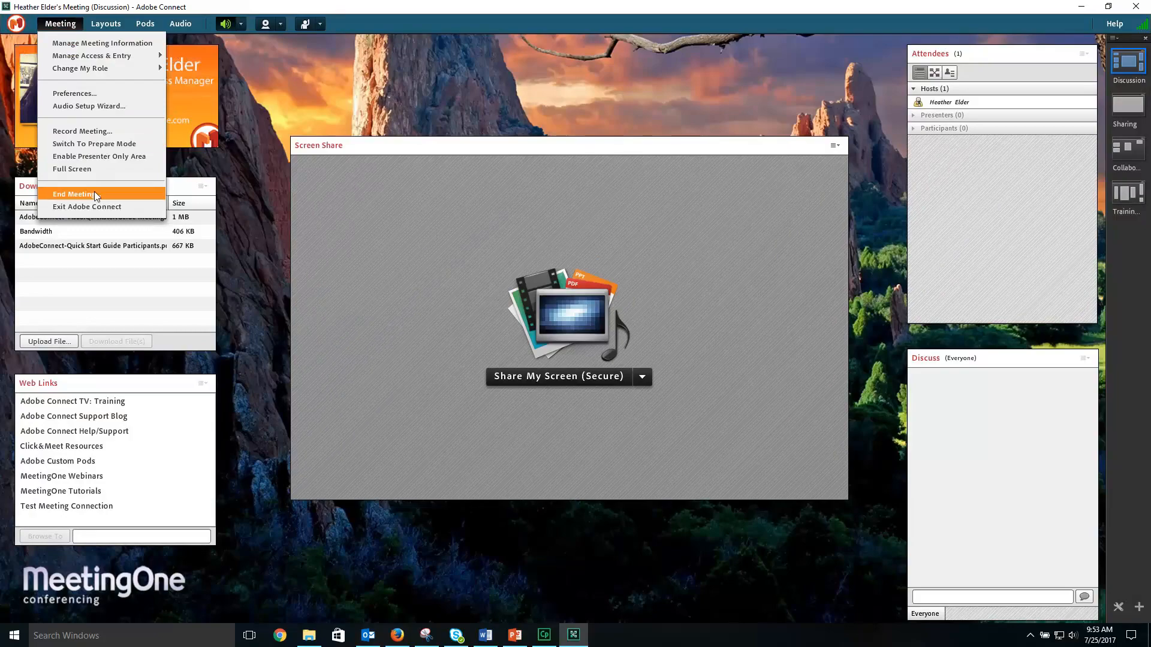
click(95, 192)
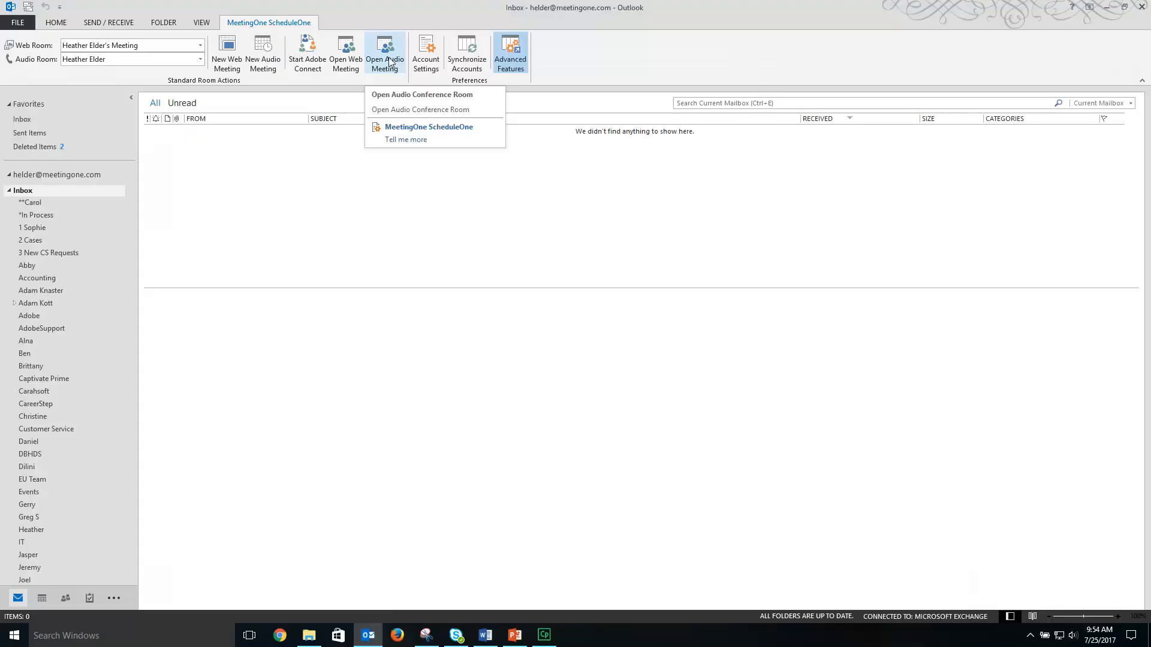
Open the selected audio conference room and maximize its browser window
click(390, 63)
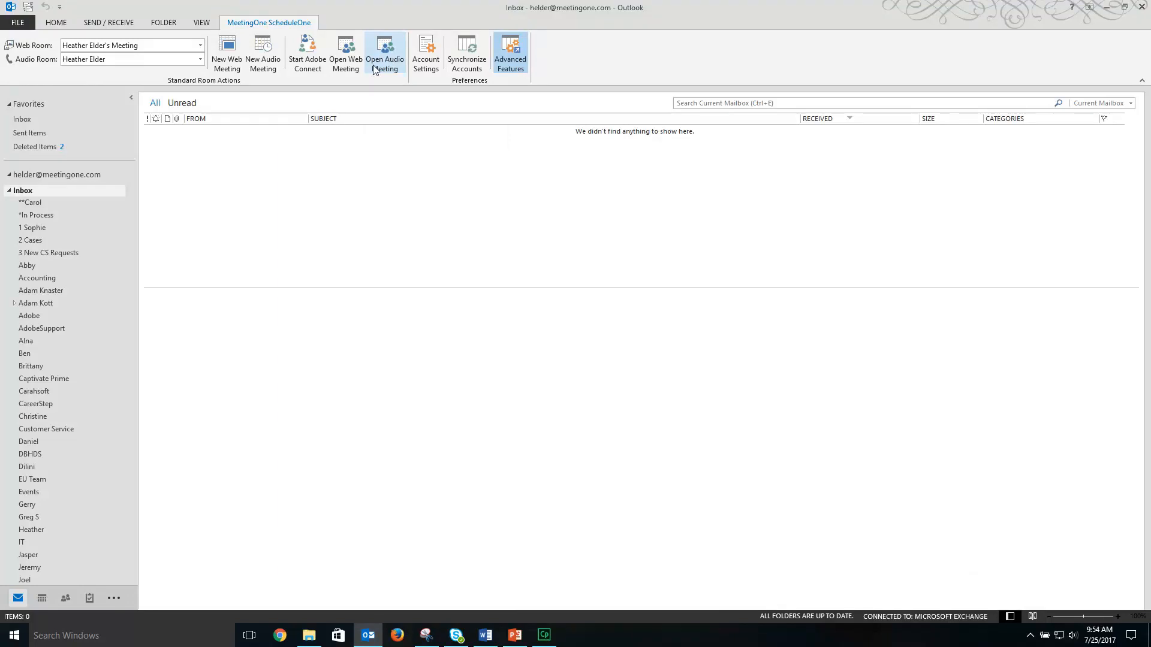
drag(8, 18, 127, 126)
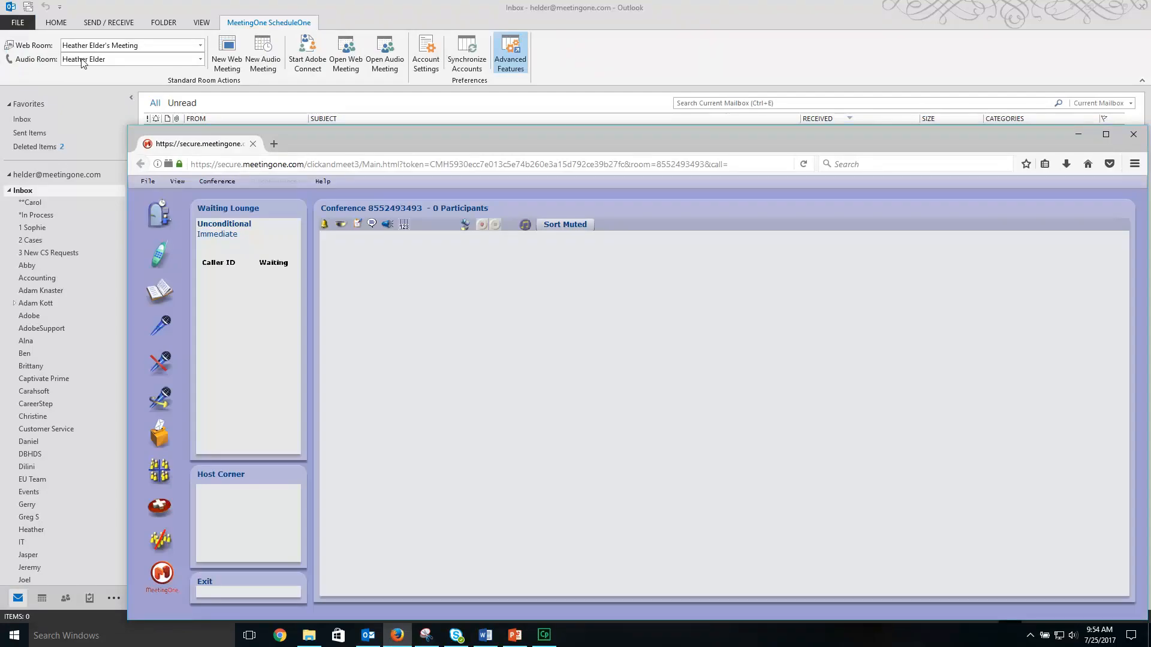
drag(392, 136, 350, 11)
double_click(360, 12)
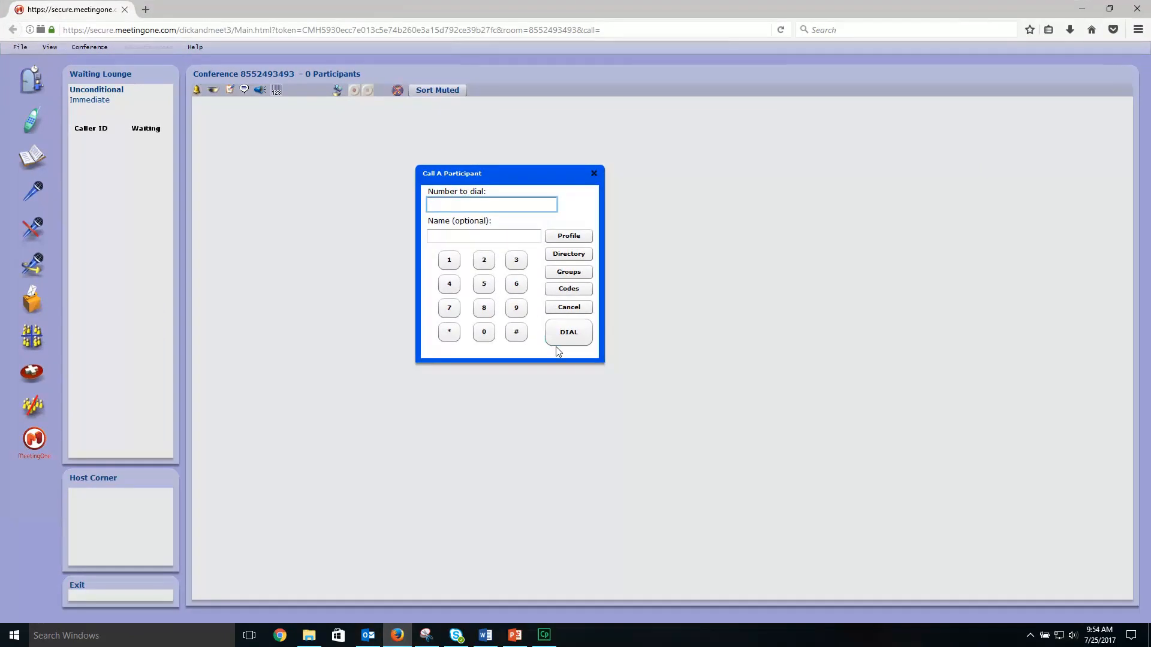
Dismiss the Call A Participant dialog and close the browser to return to Outlook
click(594, 173)
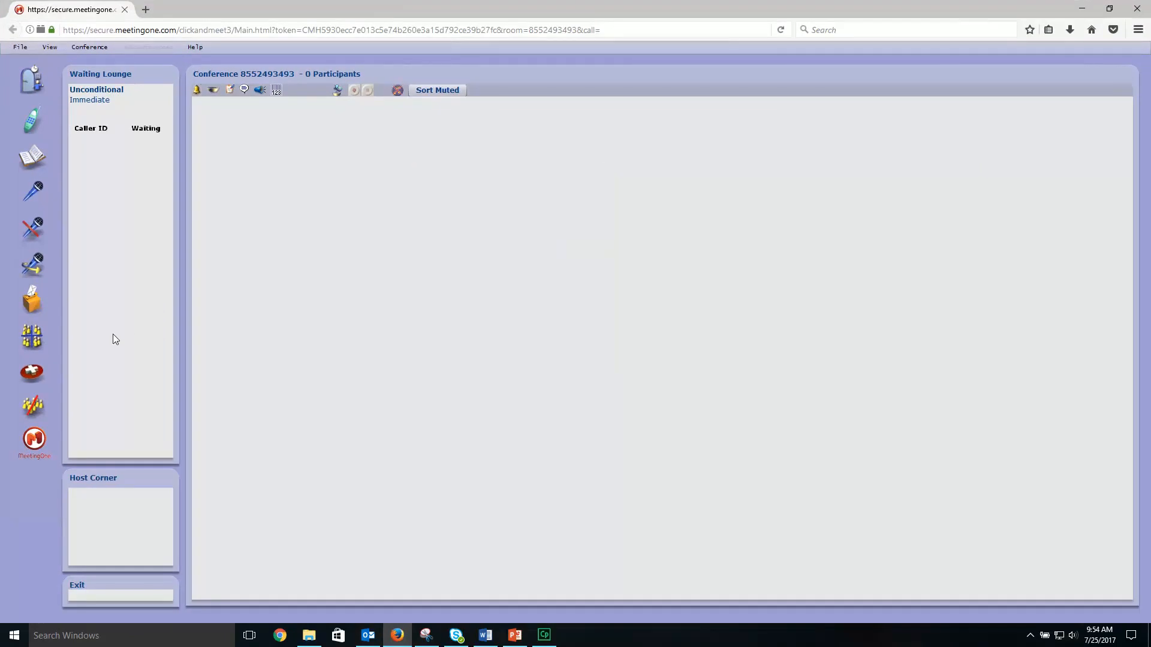
click(34, 403)
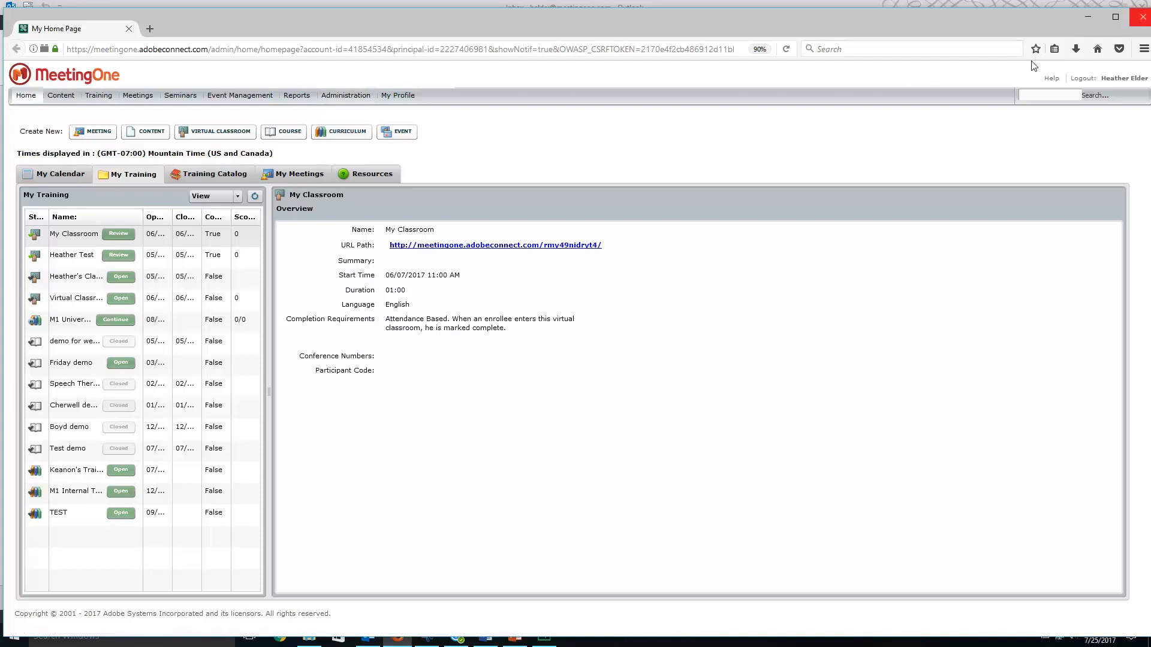
click(1142, 16)
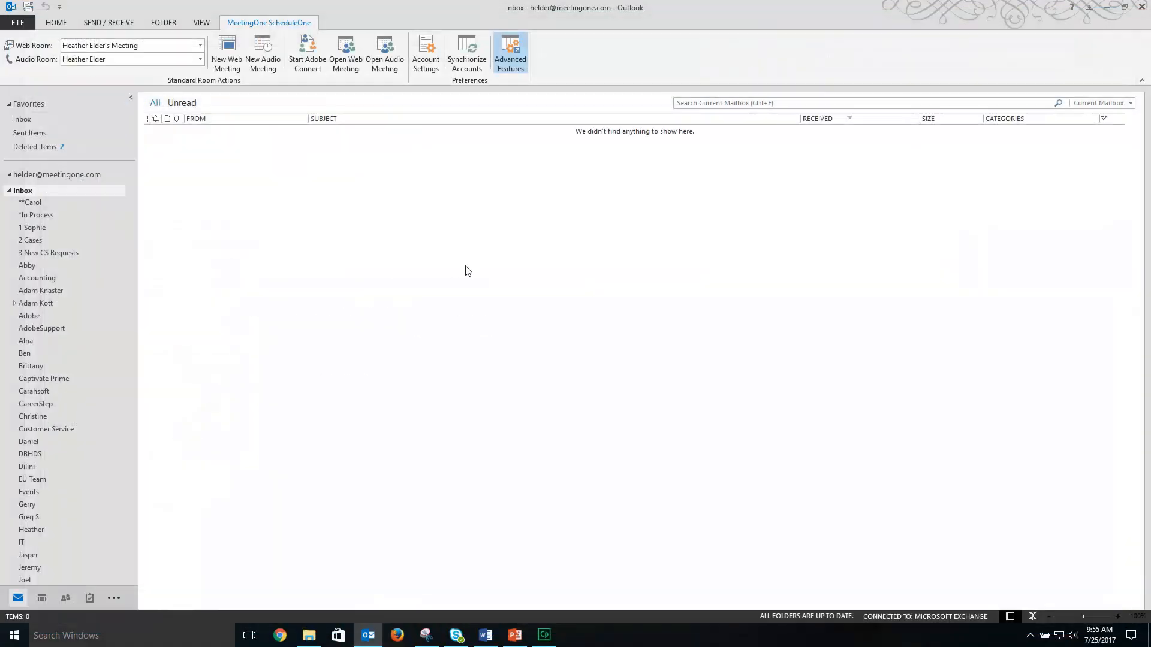
Open the ScheduleOne account settings, start a new web room invite template and enlarge the Invite Manager
click(429, 67)
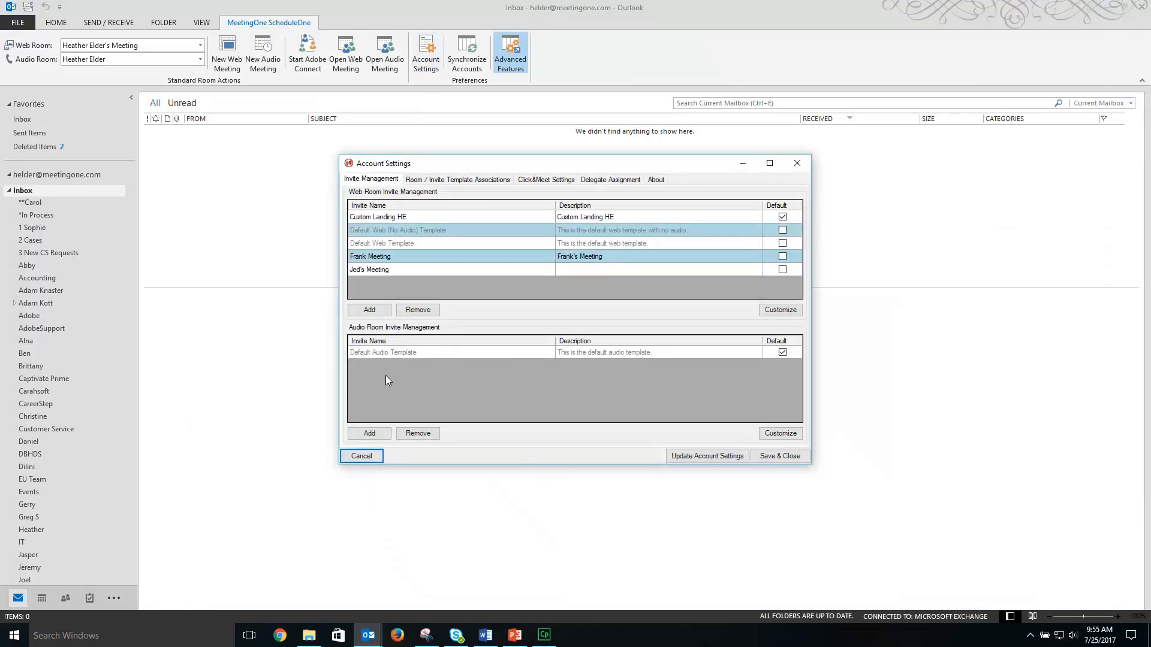
drag(527, 167, 351, 102)
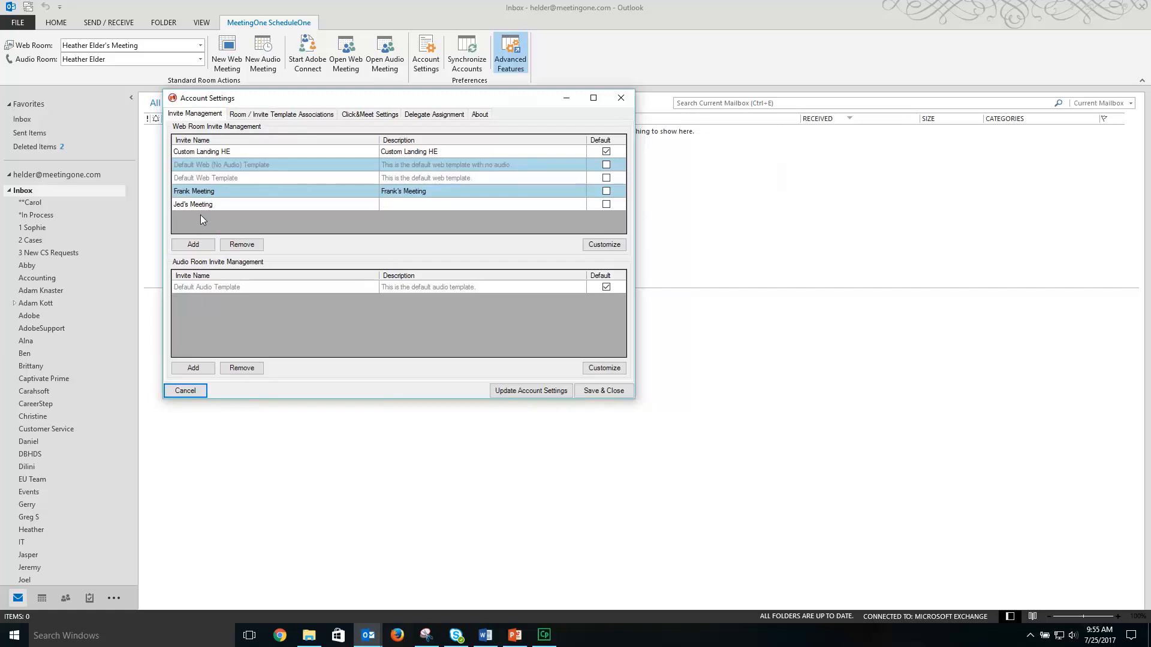
click(196, 243)
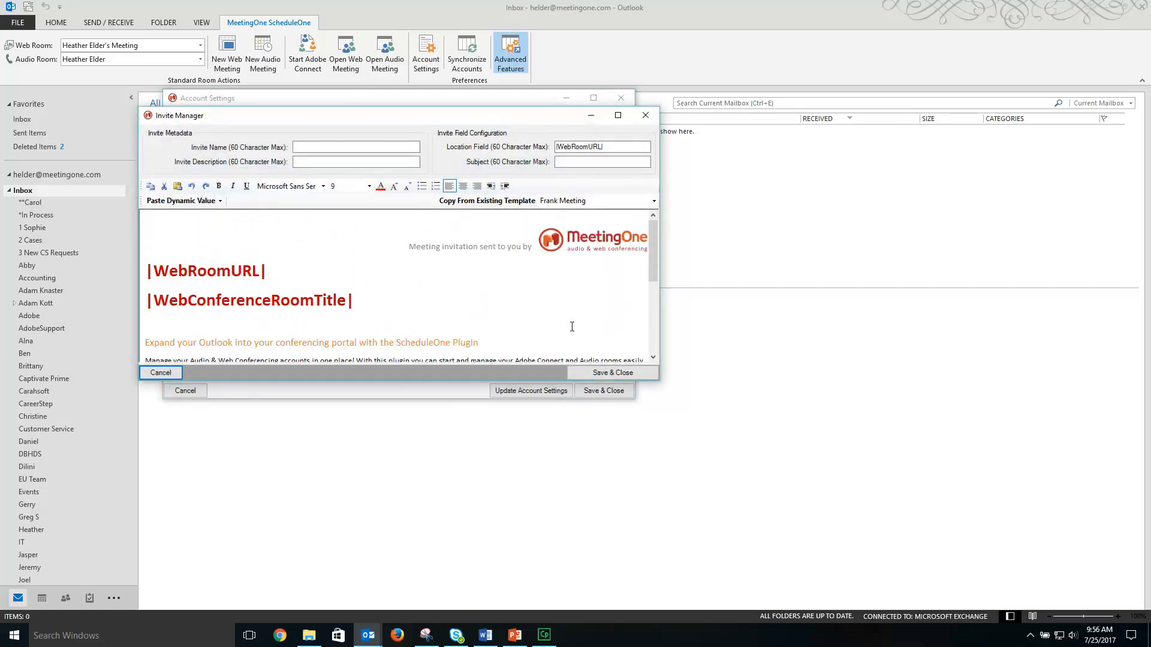
drag(658, 380, 663, 514)
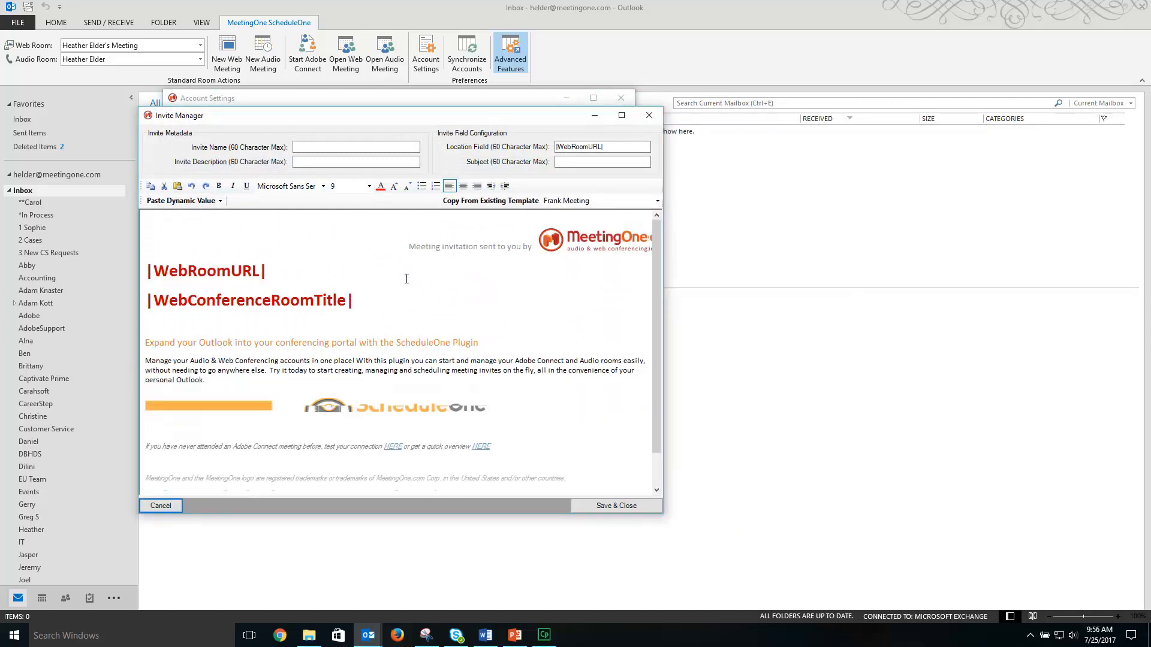
Examine the new template's invite name, description and location fields and the available dynamic values
click(317, 146)
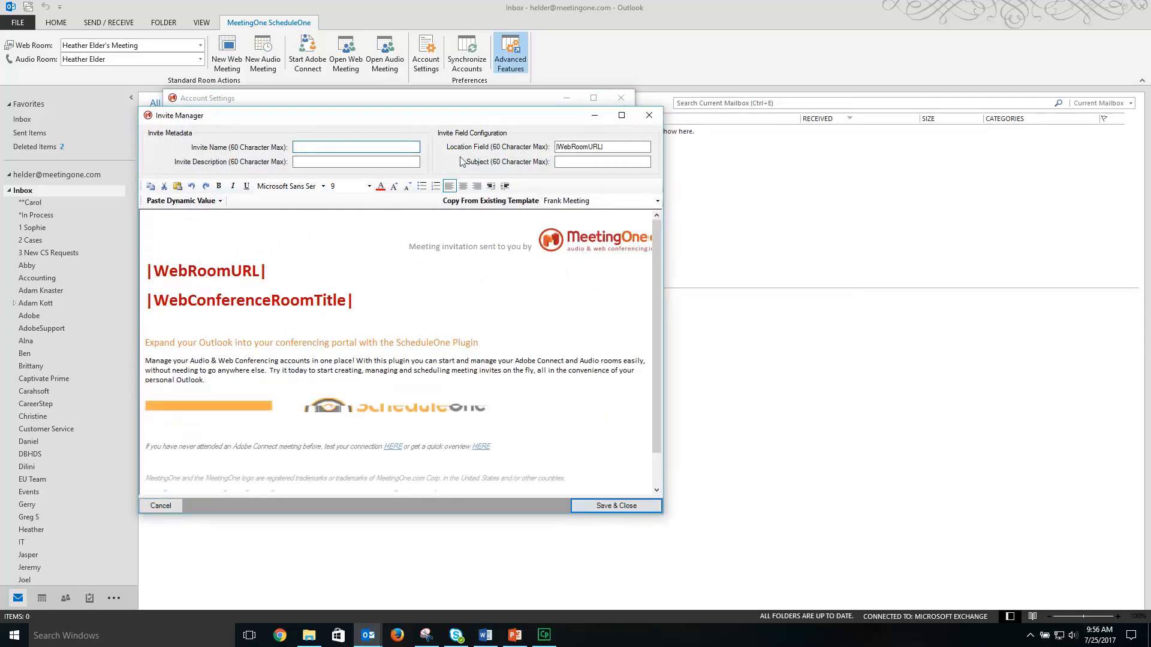
click(407, 159)
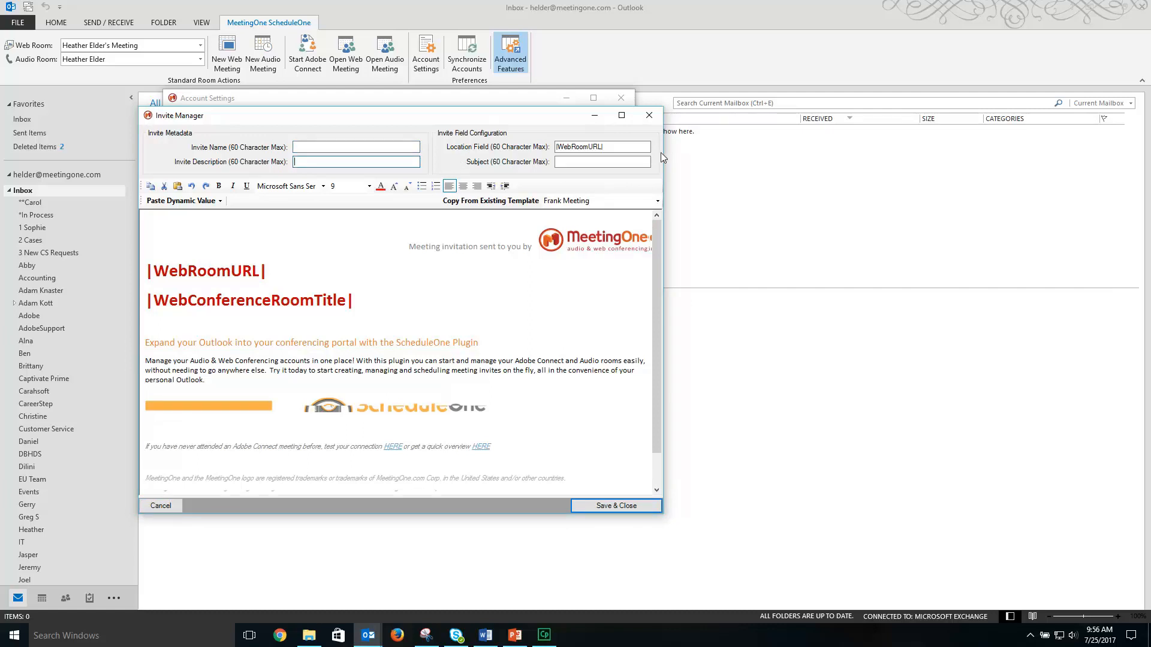
click(637, 147)
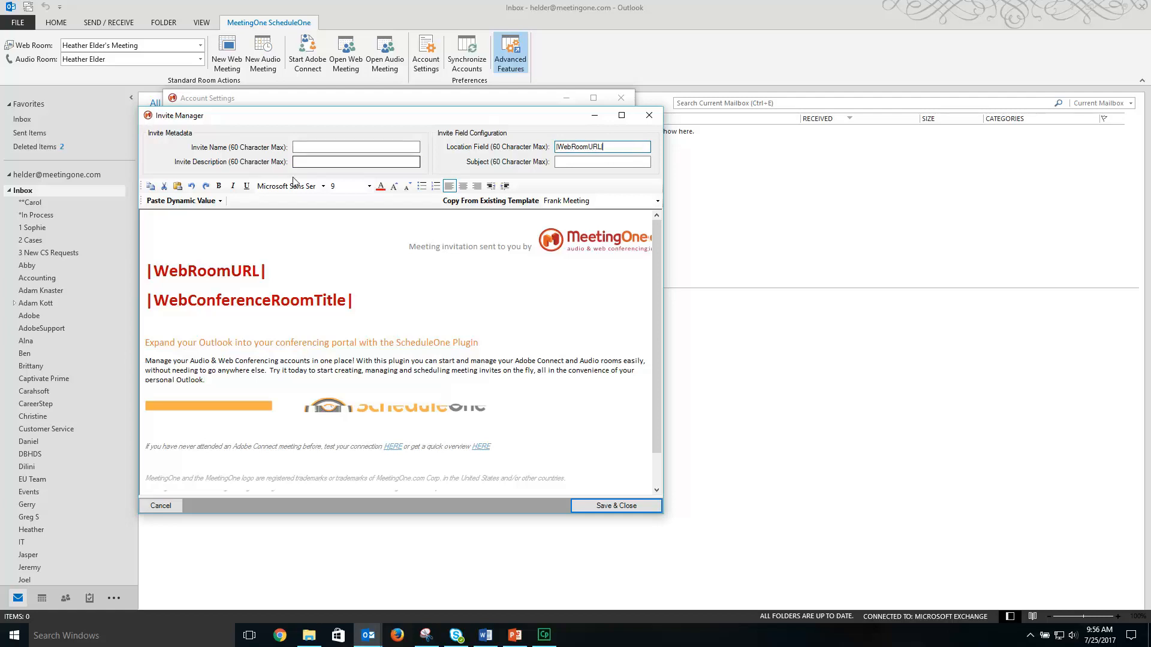
click(219, 202)
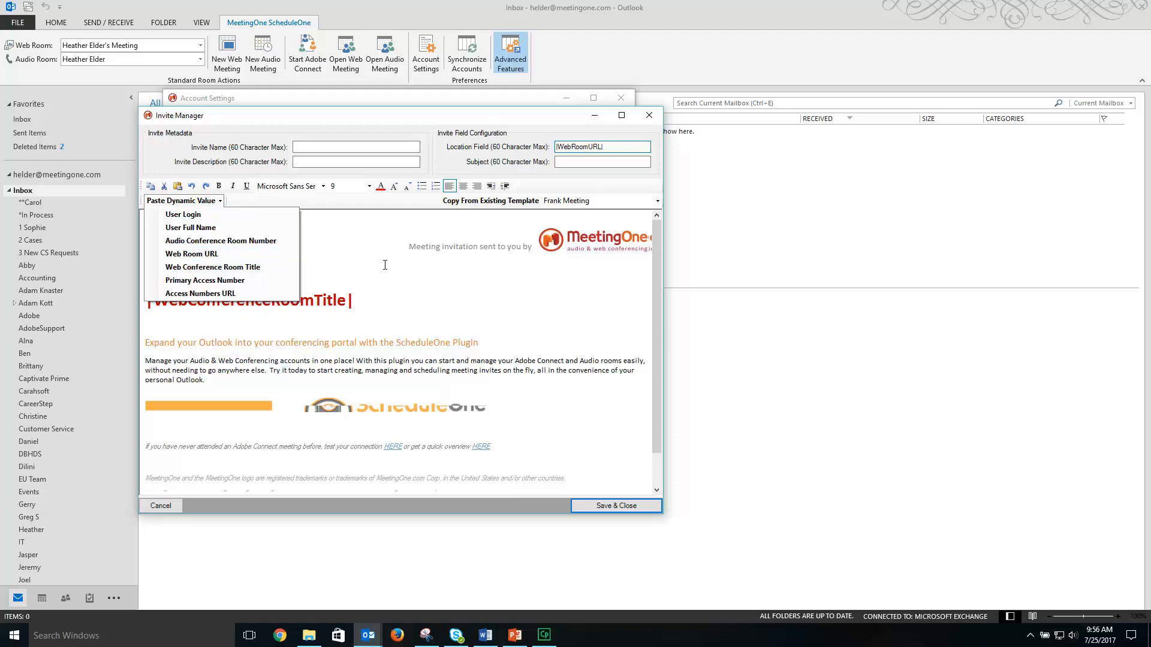
click(334, 214)
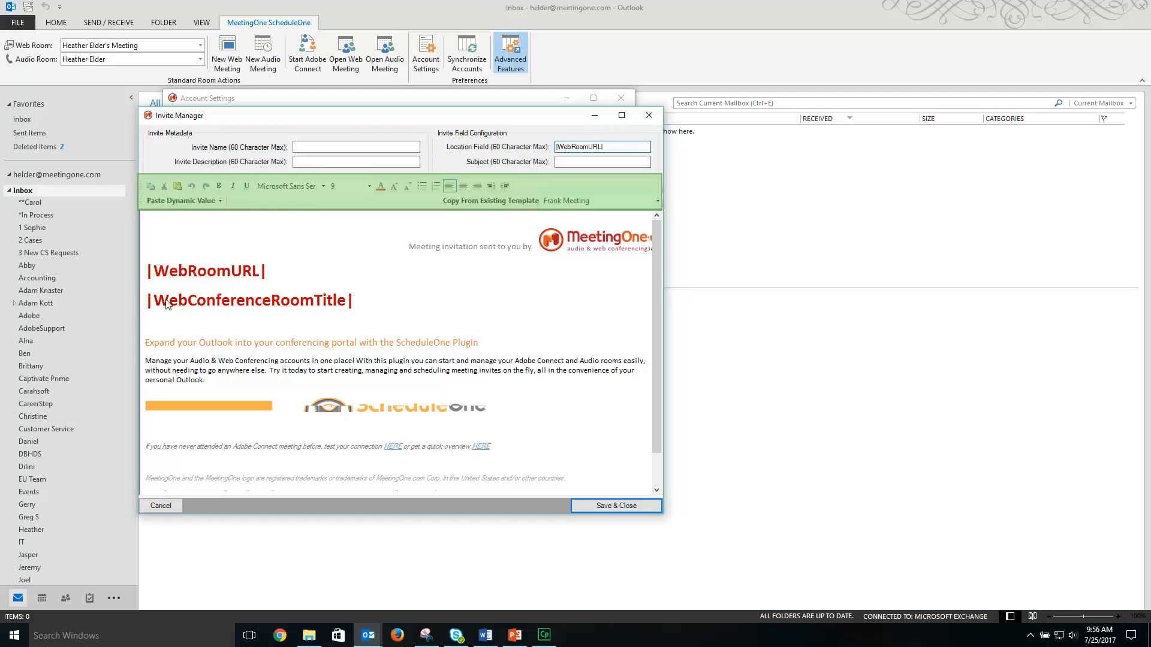
Discard the new web invite template and return to the account settings
click(167, 506)
click(600, 362)
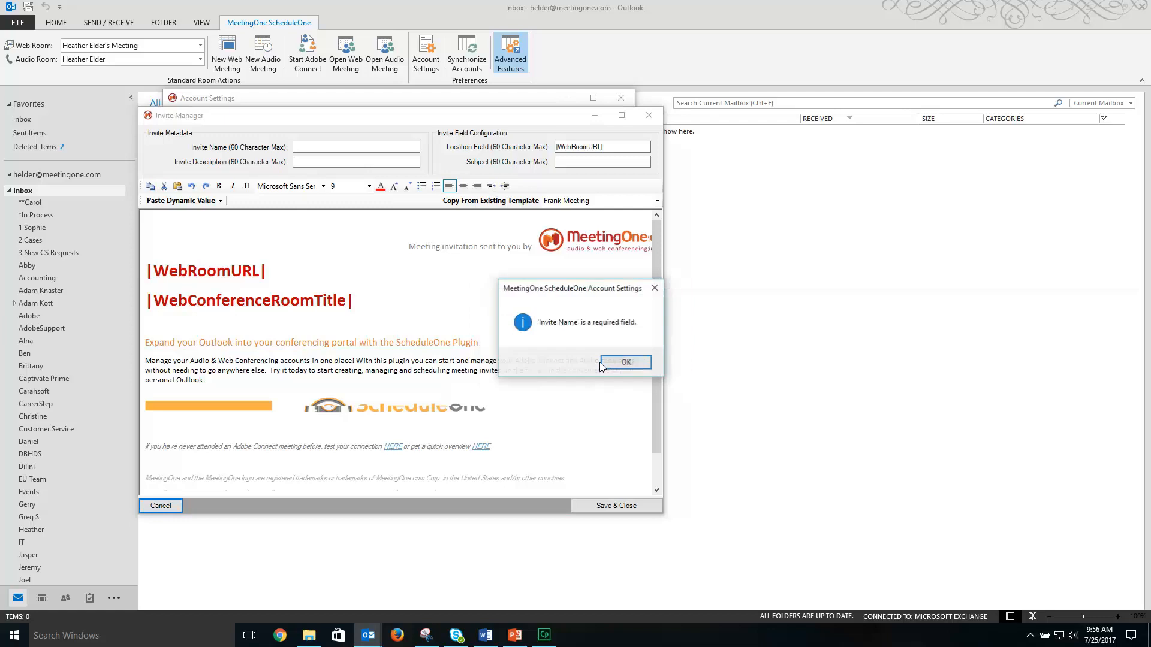
click(602, 362)
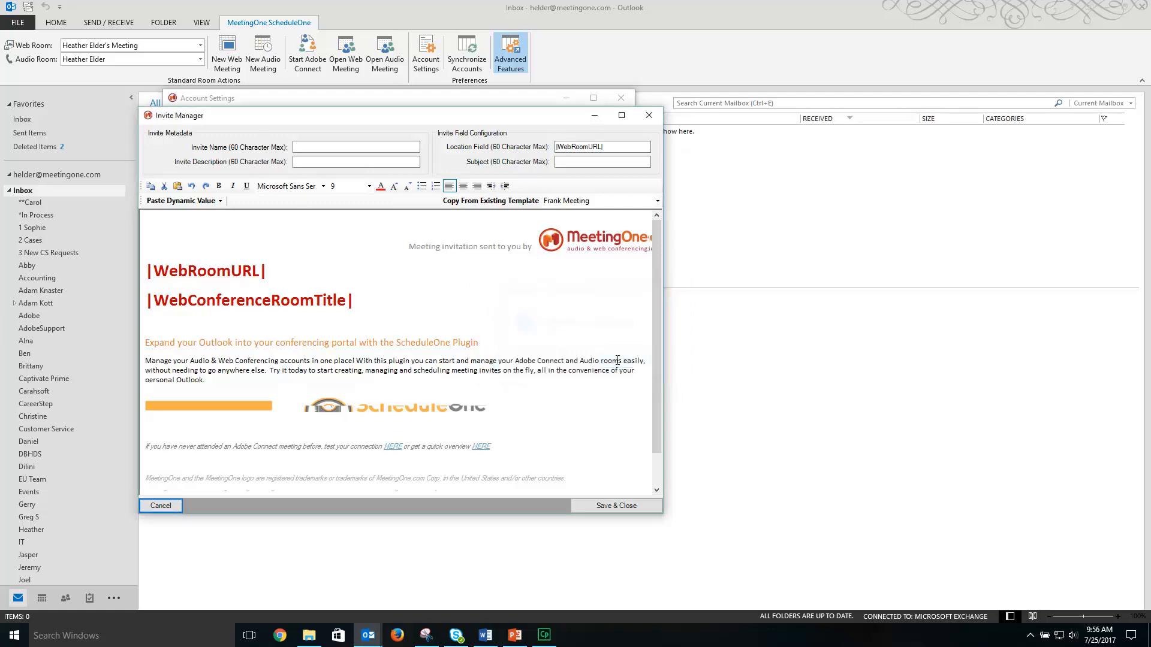
click(161, 506)
click(641, 362)
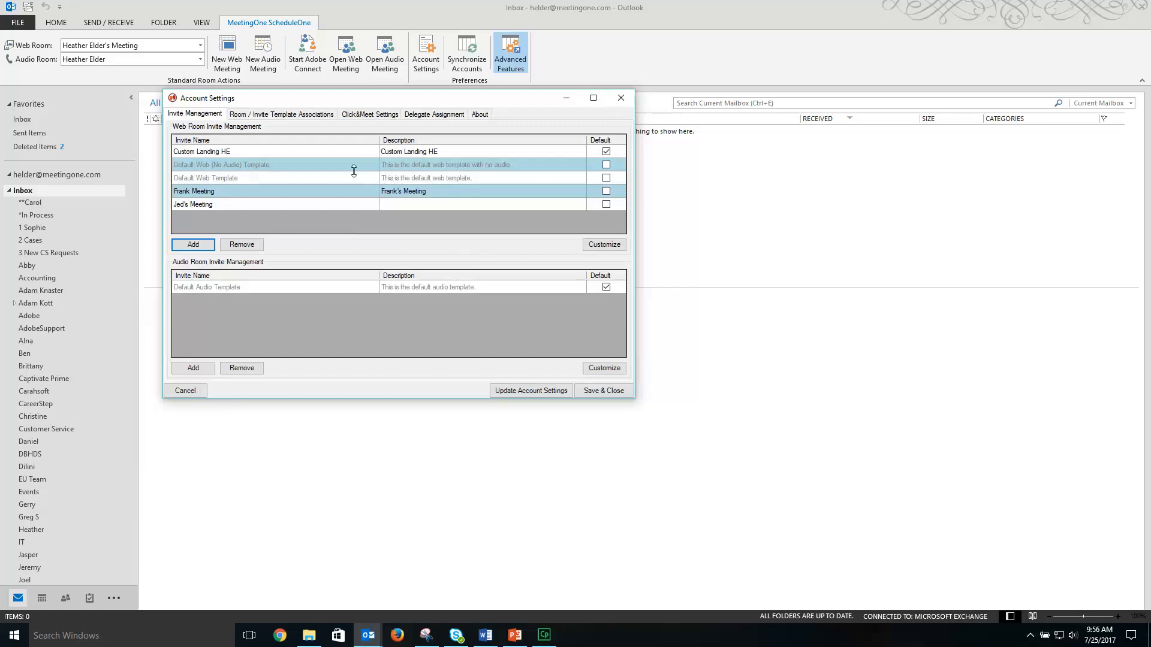
Look at the Custom Landing HE invite and the room template associations, and save and close the account settings
click(219, 153)
click(274, 116)
click(218, 116)
click(595, 393)
Associate the Adobe Connect INT2 web room with the Frank Meeting invite template and save the account settings
click(426, 55)
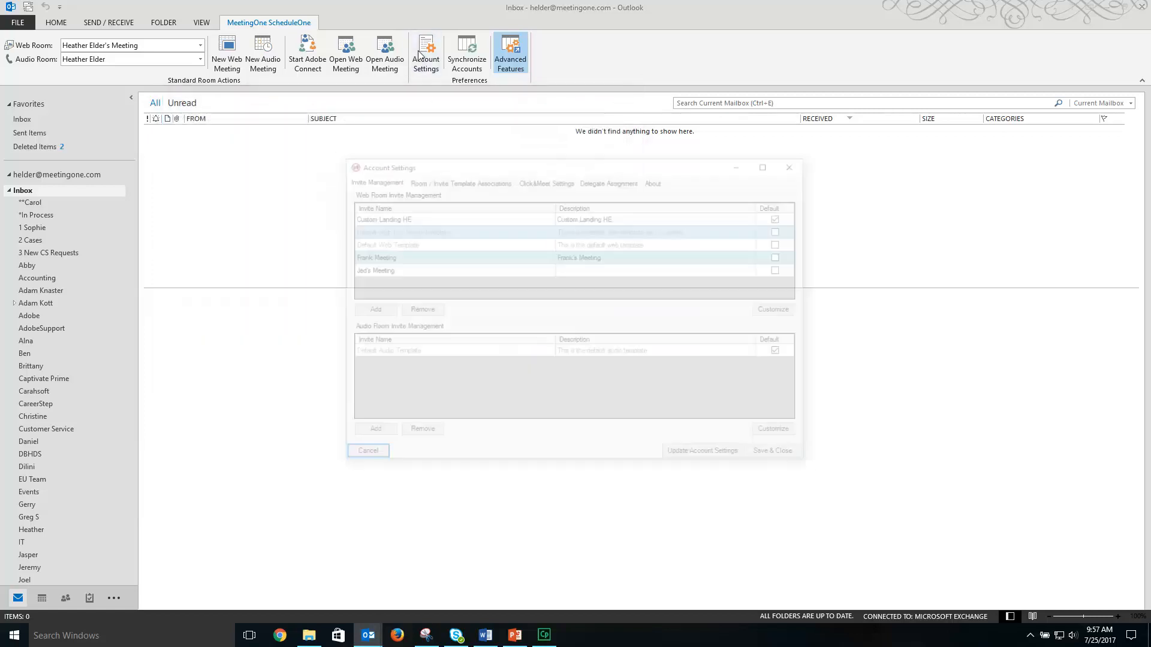
click(452, 180)
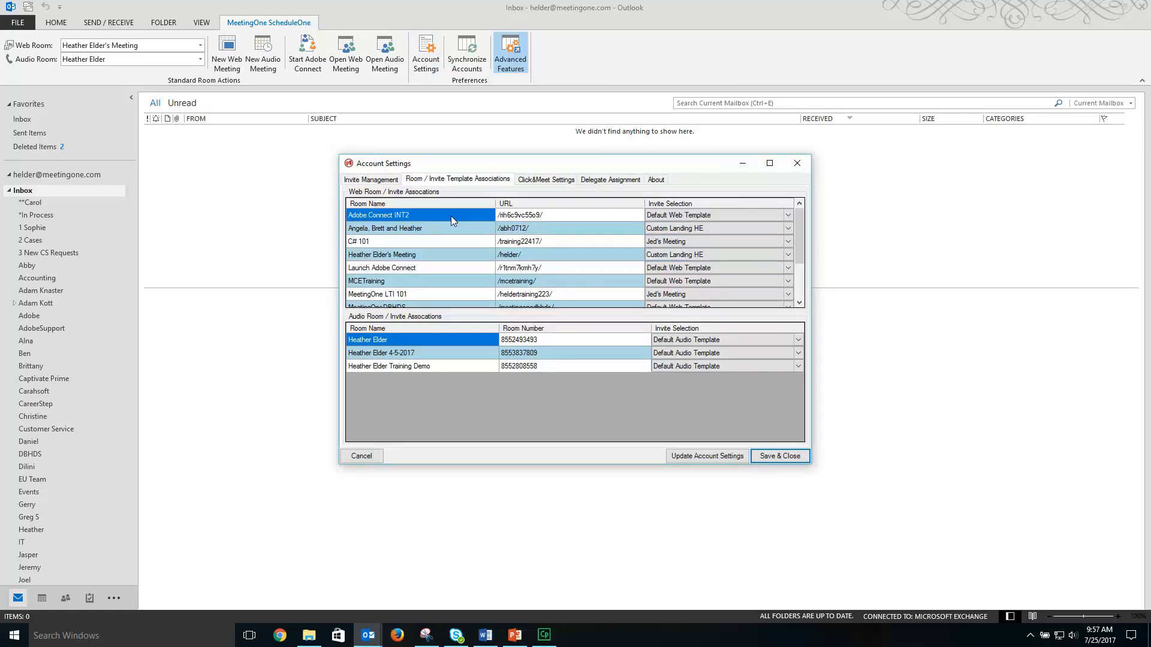
click(789, 217)
click(789, 216)
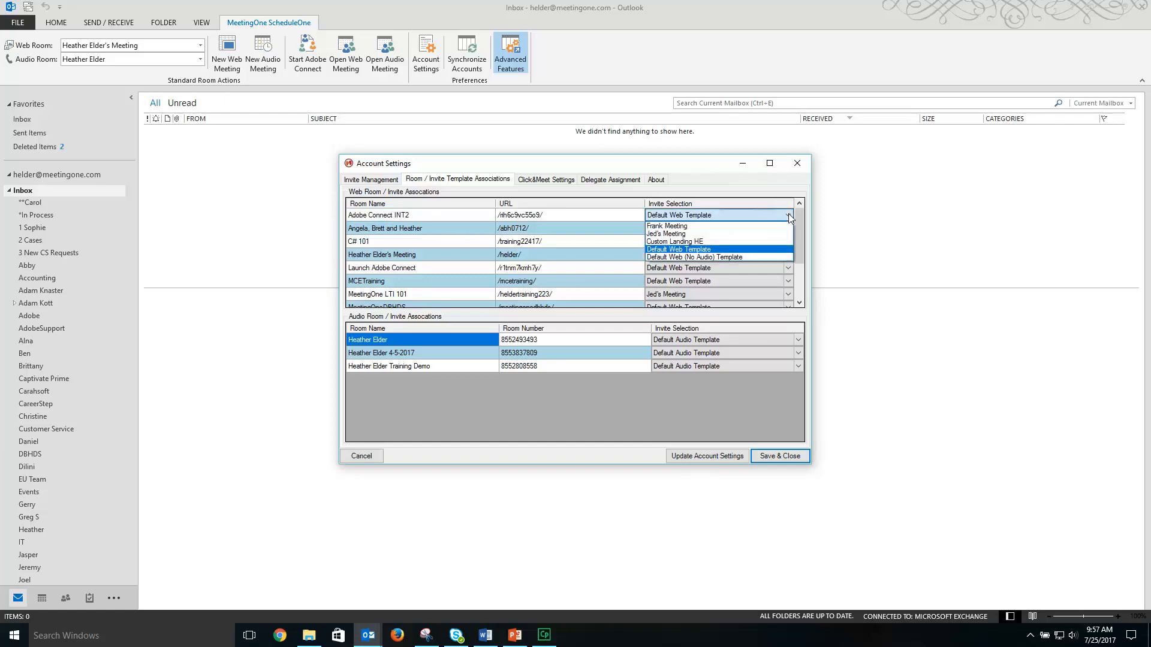
click(704, 227)
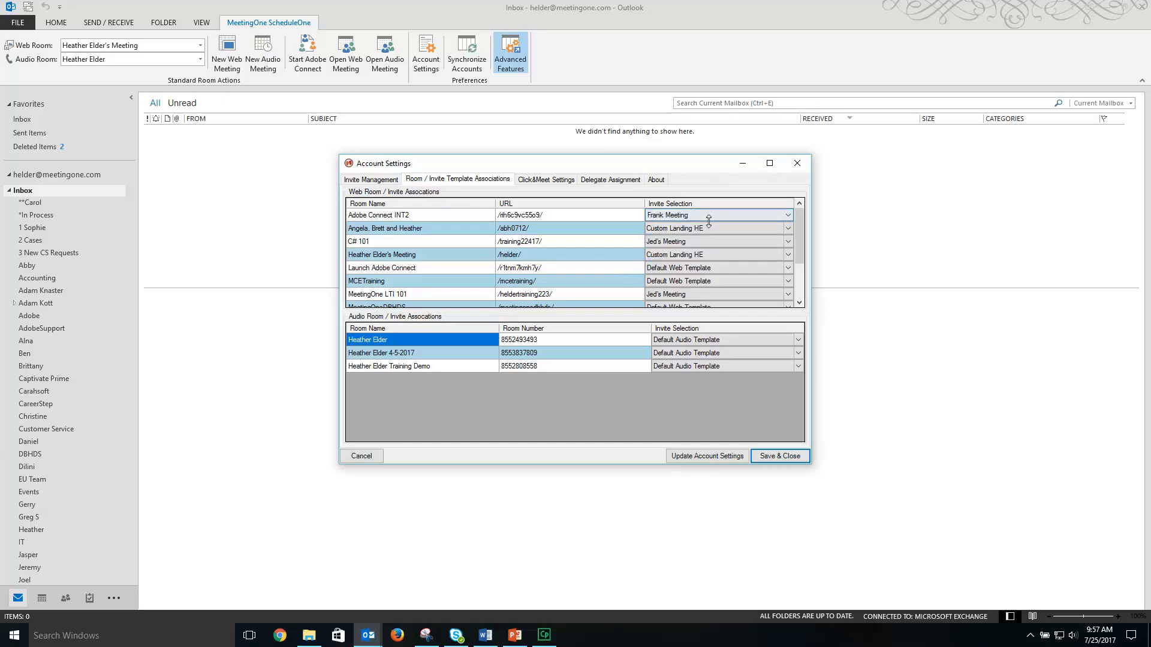
click(785, 453)
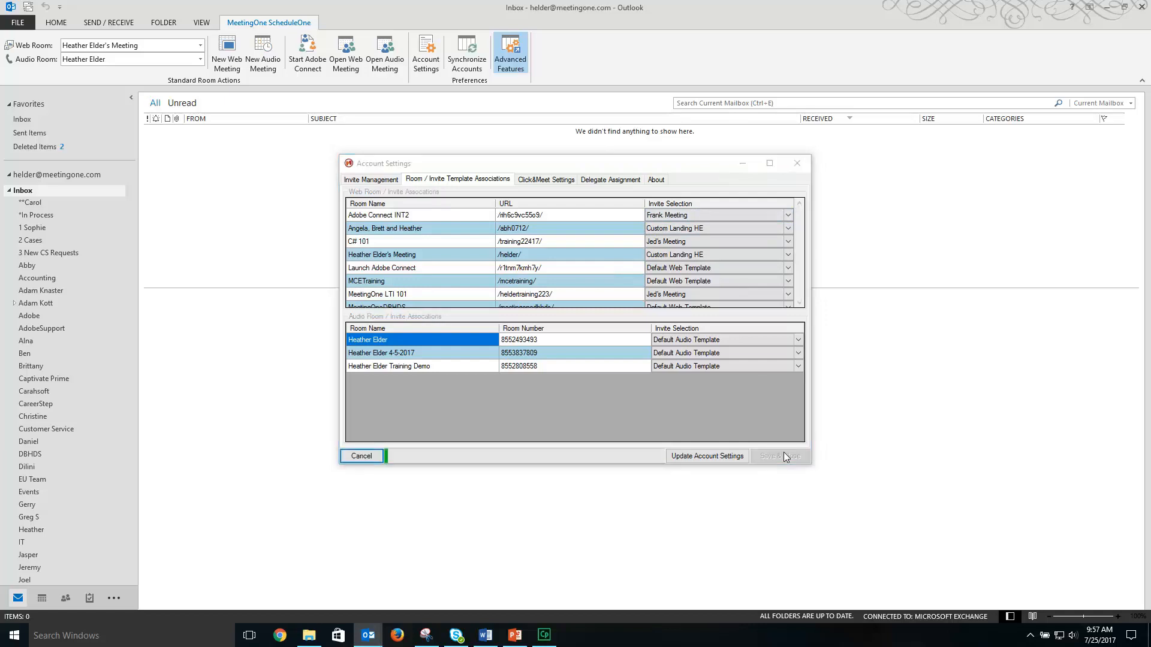
Select Adobe Connect INT2 as the web room and create a new web meeting invitation for it
click(200, 45)
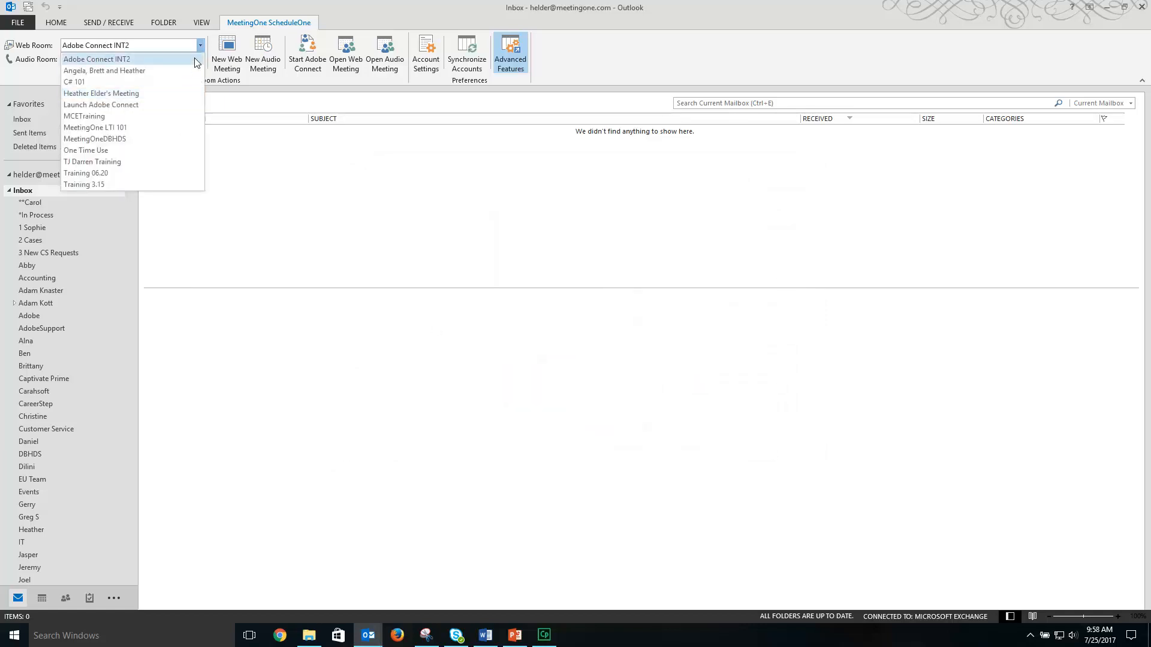
click(198, 59)
click(234, 64)
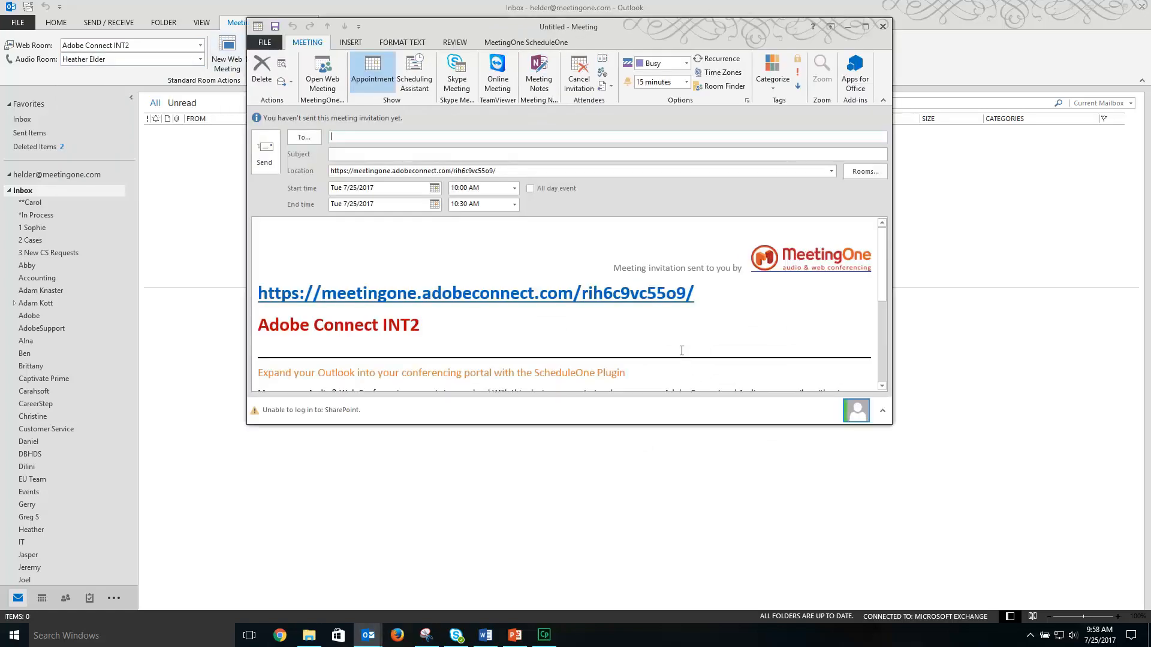
Look through the Adobe Connect INT2 invitation body and close the meeting without saving it
scroll(681, 351, down, 4)
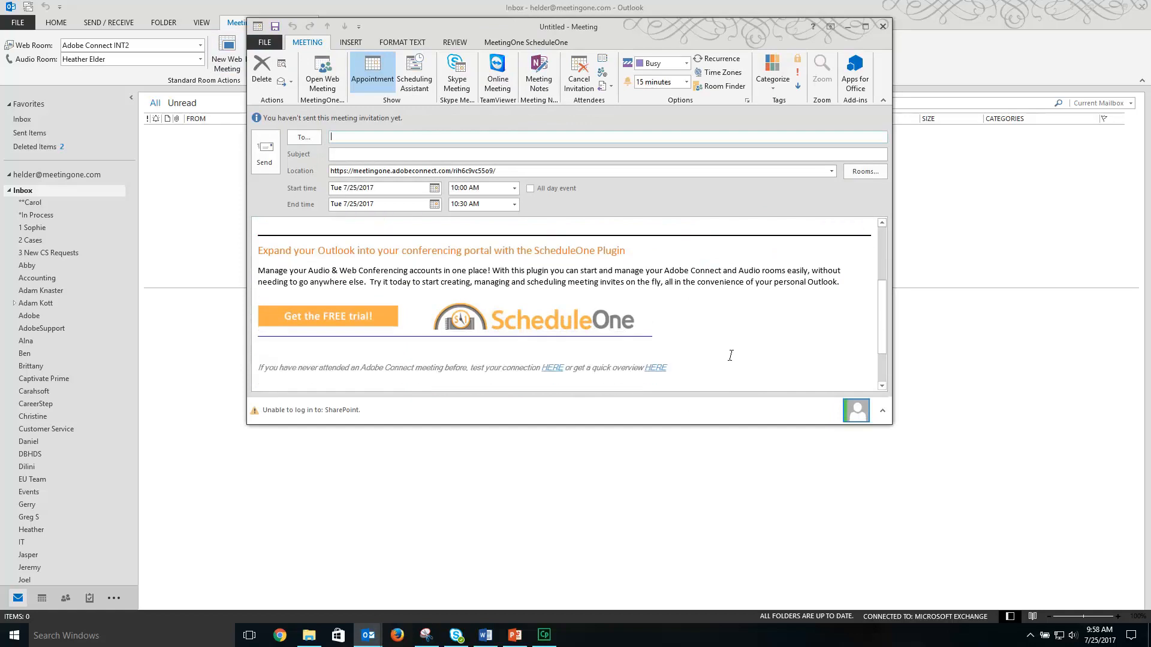
scroll(732, 350, up, 4)
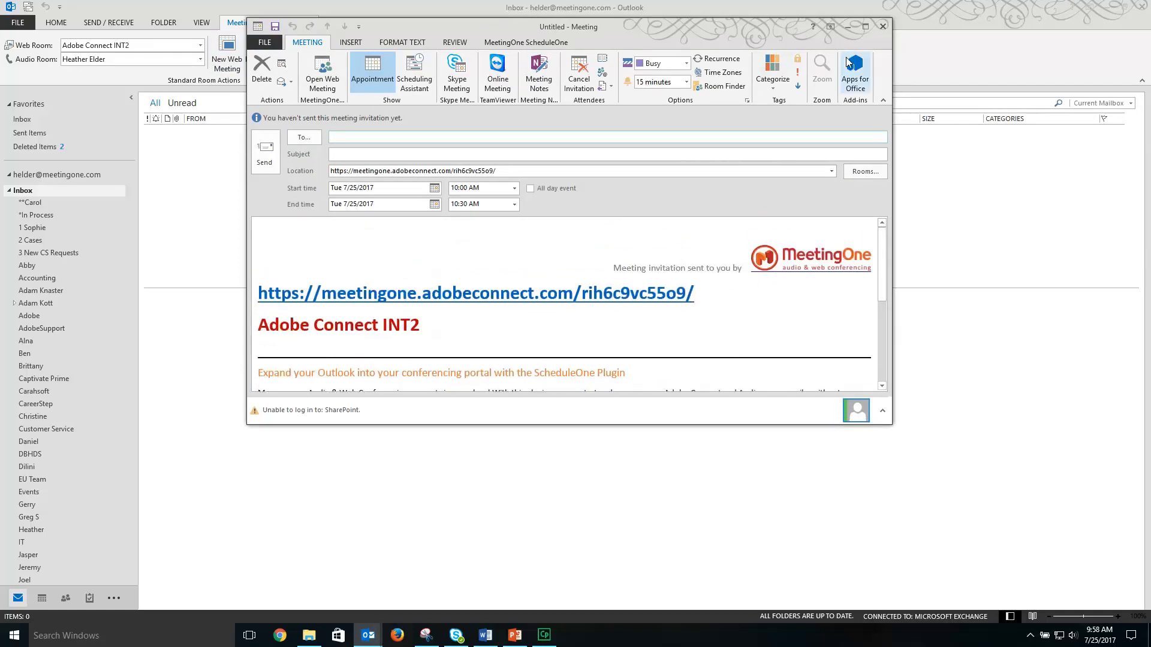
click(883, 28)
click(592, 354)
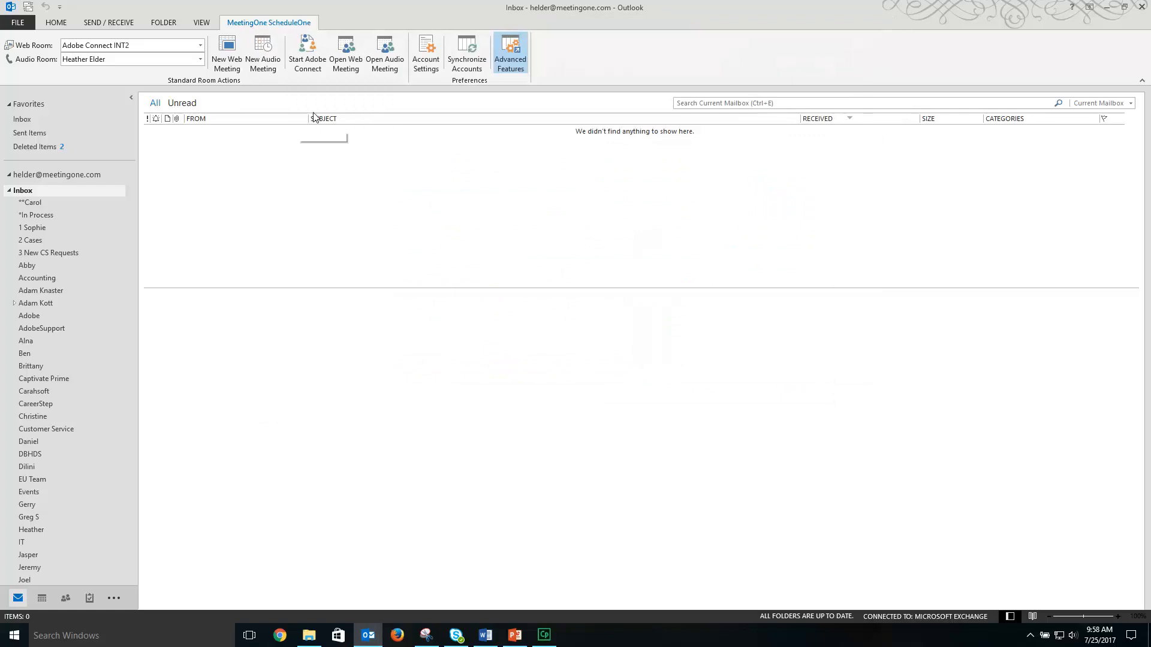
Open the account settings and select the Default Web Template among the web room invites
click(427, 66)
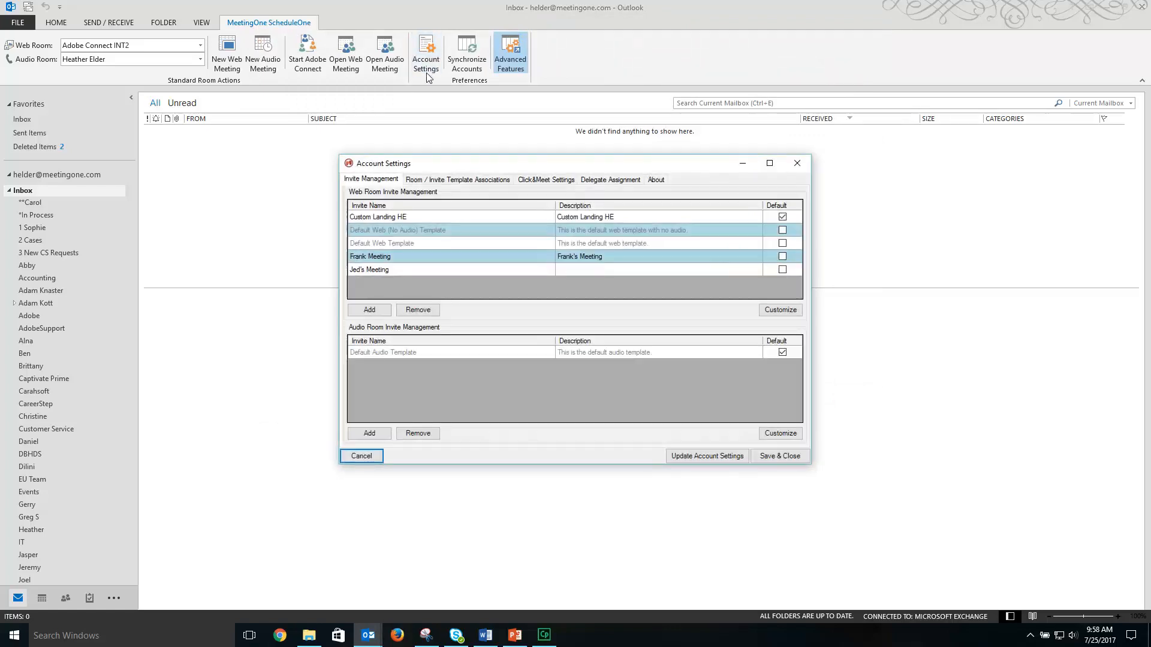
click(453, 241)
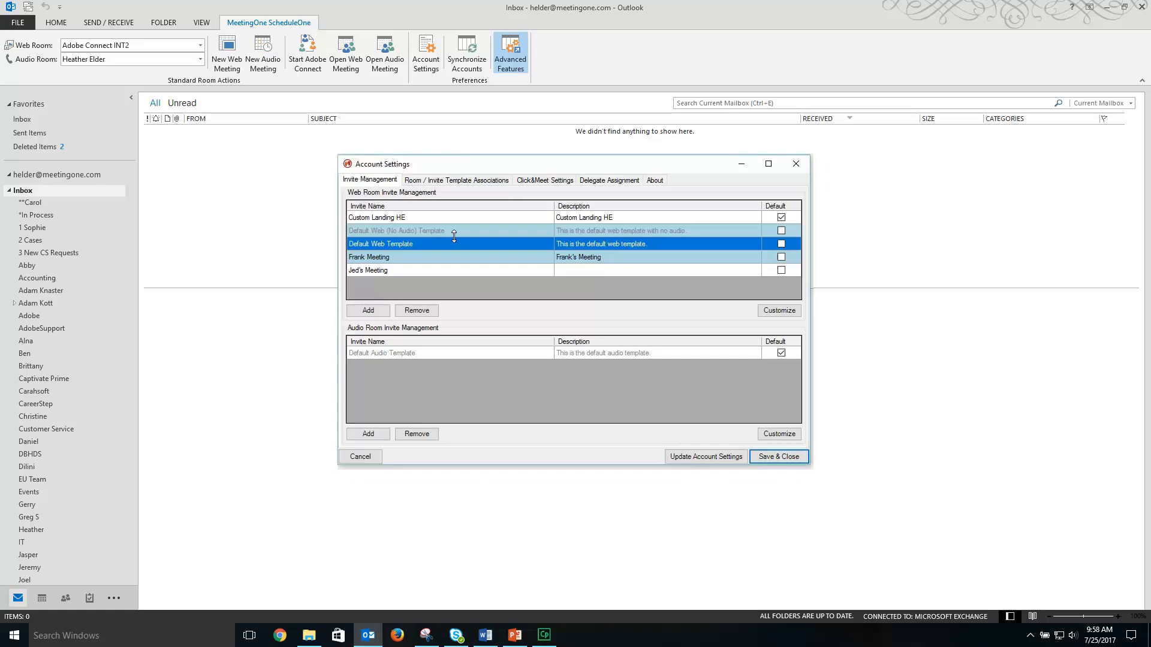
Synchronize the ScheduleOne accounts and look at the list of available web rooms
click(472, 54)
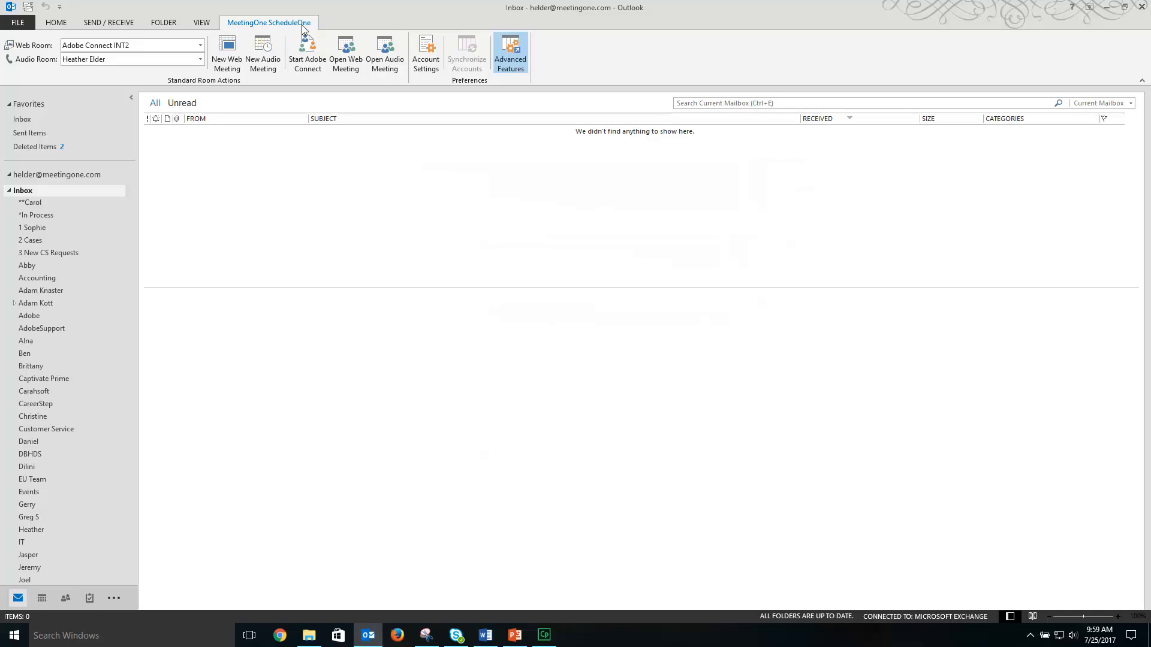
click(200, 46)
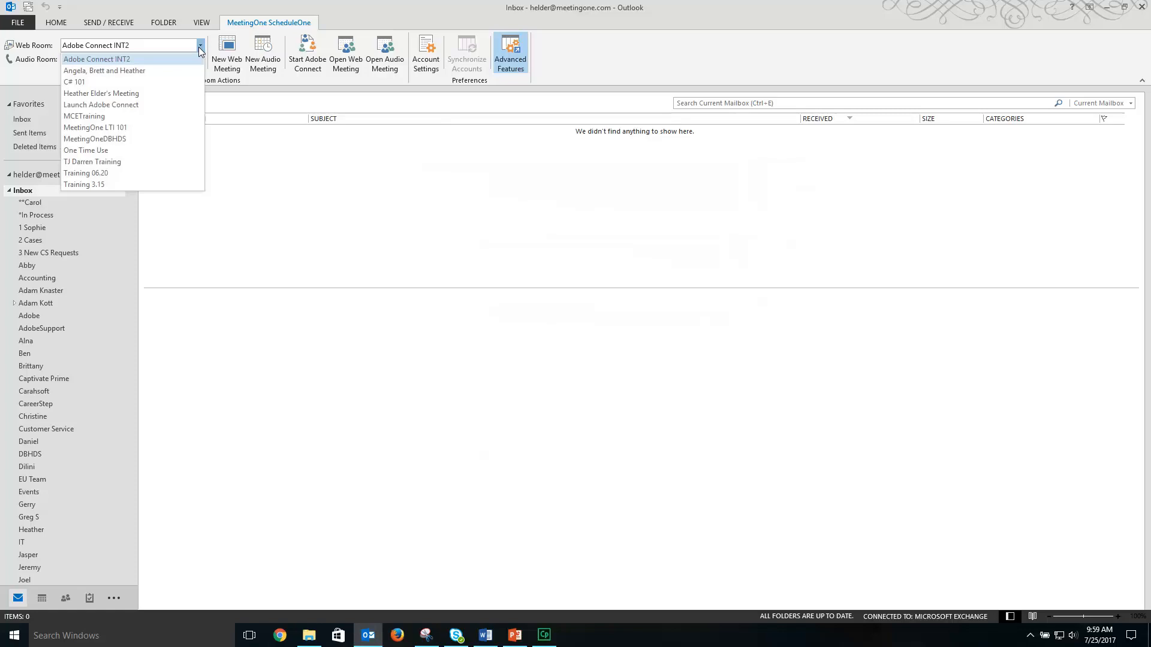
click(199, 47)
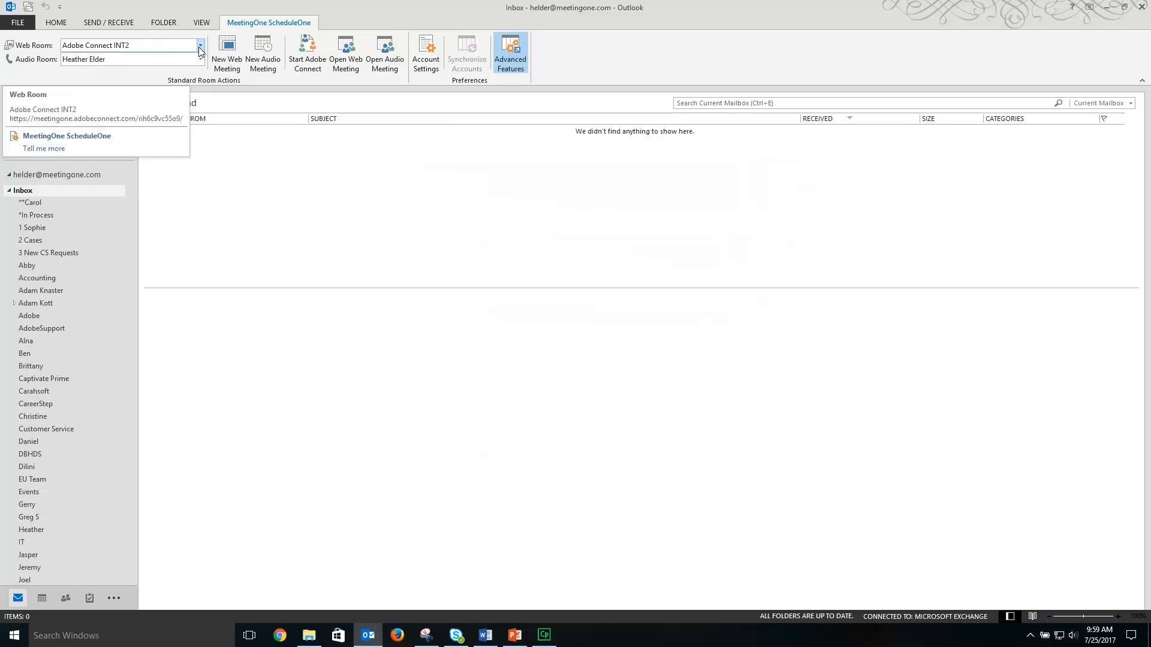
Switch to the calendar and open a new appointment for Tuesday 7/25/2017 from 1:00 PM to 1:30 PM
click(55, 22)
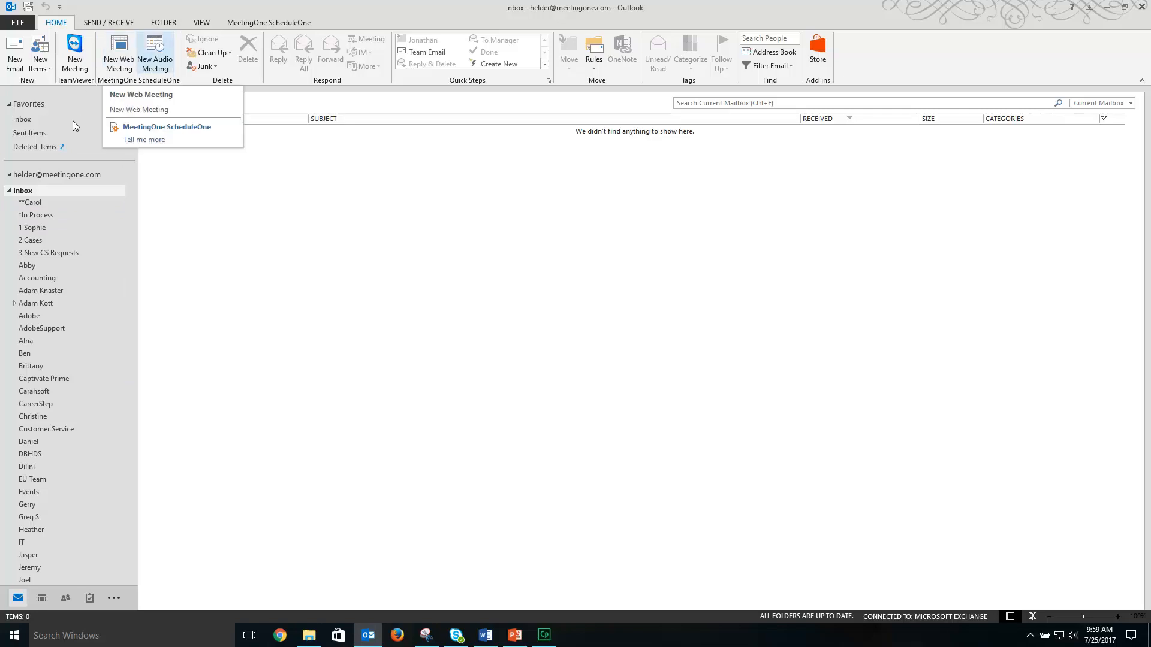
click(42, 597)
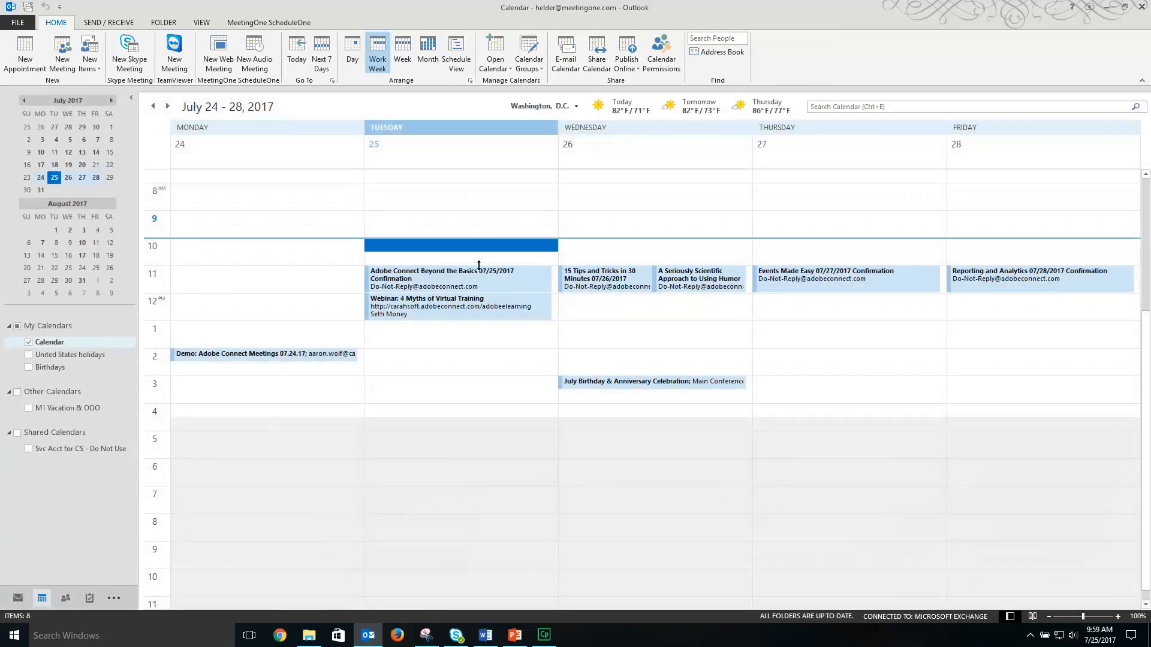
click(227, 63)
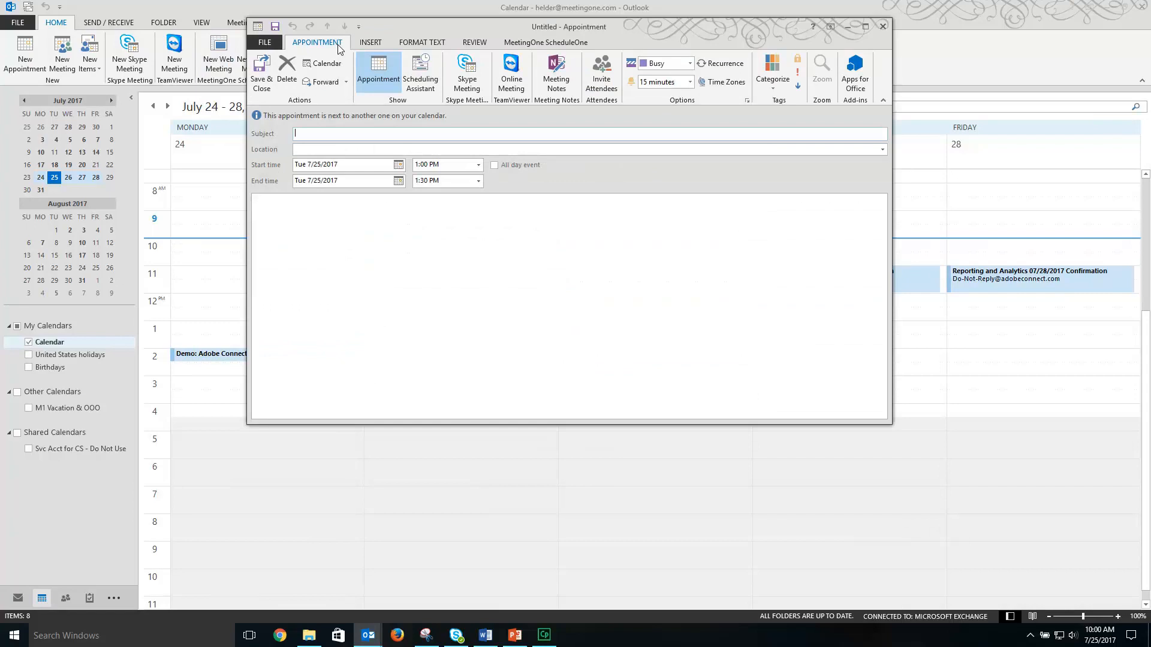